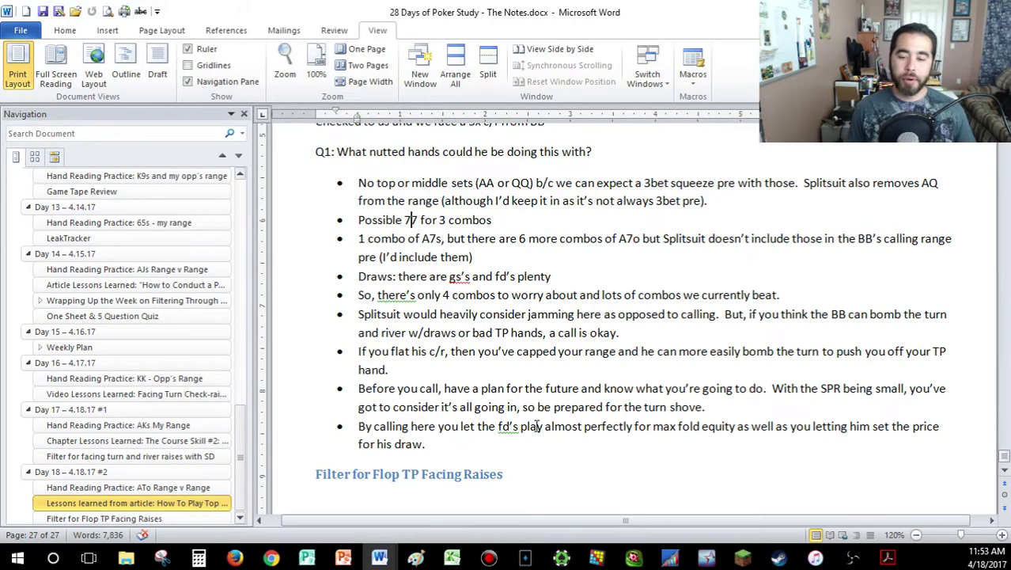
Step: Review the Q1 notes on nutted hands, and switch to Chrome to read through the SplitSuit article on playing top pair against a check-raise
{"action": "scroll", "coordinate": [538, 428], "scroll_direction": "down", "scroll_amount": 2}
{"action": "scroll", "coordinate": [631, 290], "scroll_direction": "up", "scroll_amount": 4}
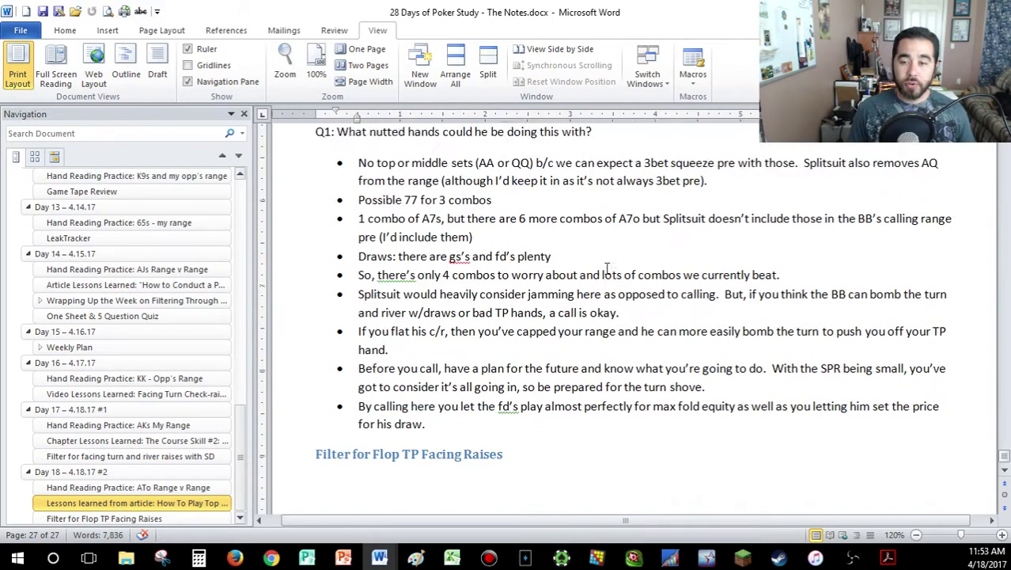
{"action": "scroll", "coordinate": [542, 338], "scroll_direction": "down", "scroll_amount": 2}
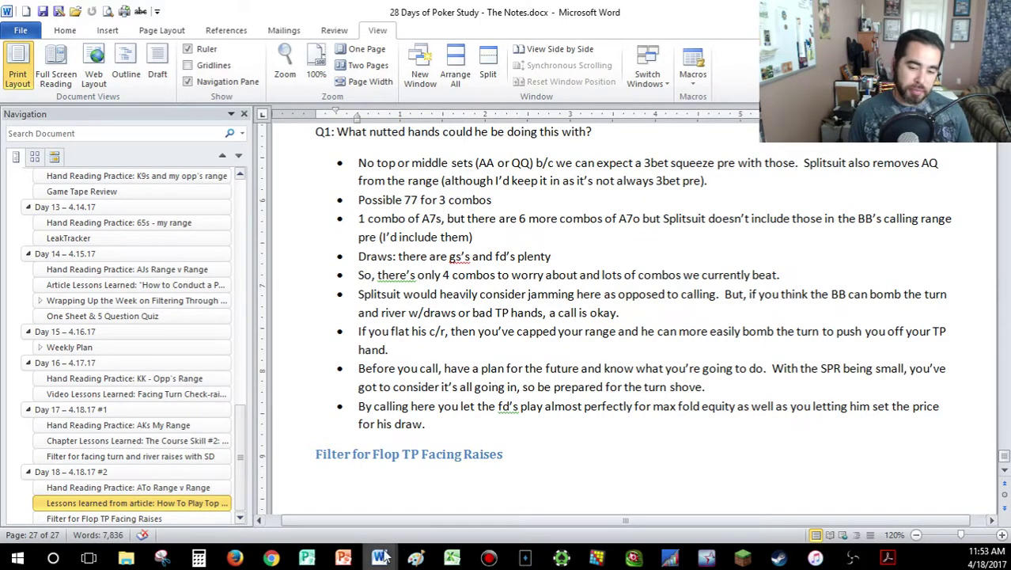
{"action": "mouse_move", "coordinate": [383, 557]}
{"action": "mouse_move", "coordinate": [270, 558]}
{"action": "left_click", "coordinate": [554, 497]}
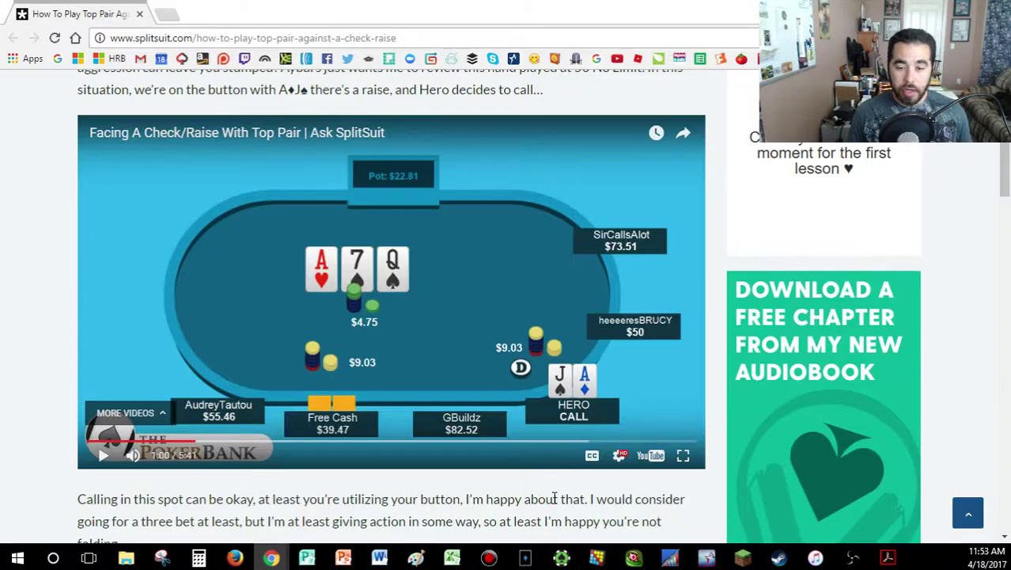
{"action": "scroll", "coordinate": [401, 331], "scroll_direction": "down", "scroll_amount": 4}
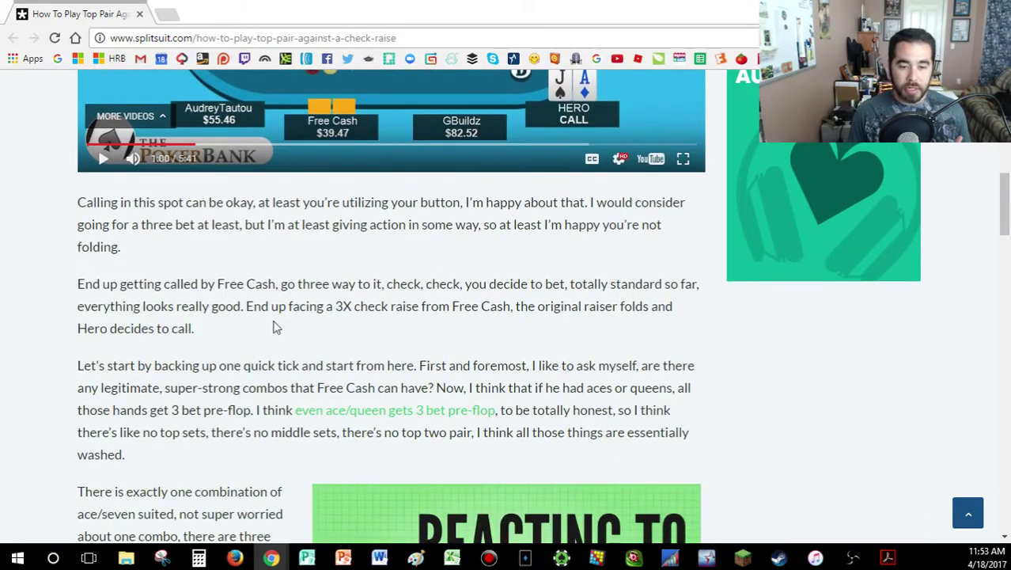
{"action": "scroll", "coordinate": [242, 434], "scroll_direction": "down", "scroll_amount": 3}
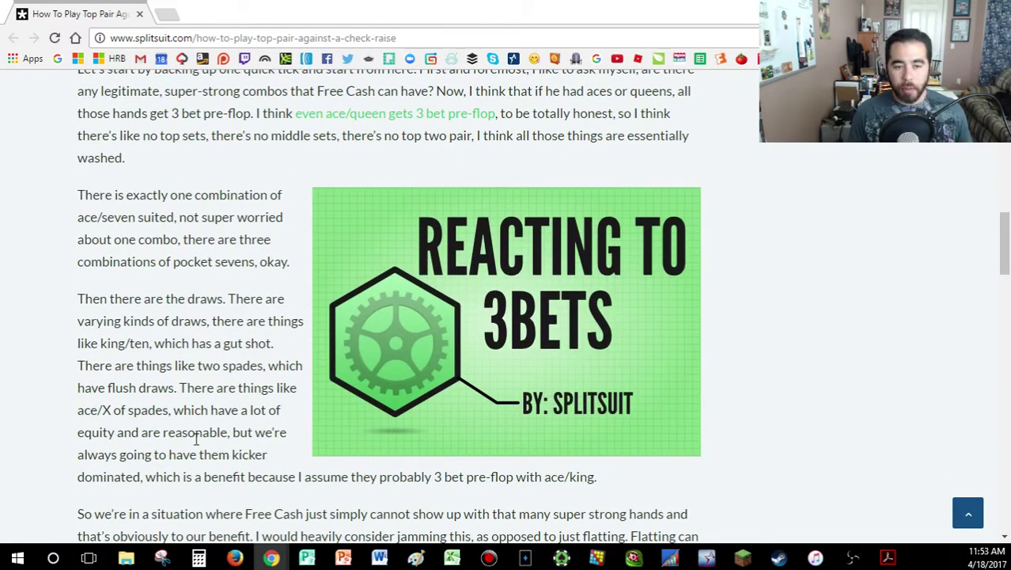
{"action": "scroll", "coordinate": [221, 390], "scroll_direction": "down", "scroll_amount": 3}
{"action": "scroll", "coordinate": [221, 393], "scroll_direction": "up", "scroll_amount": 10}
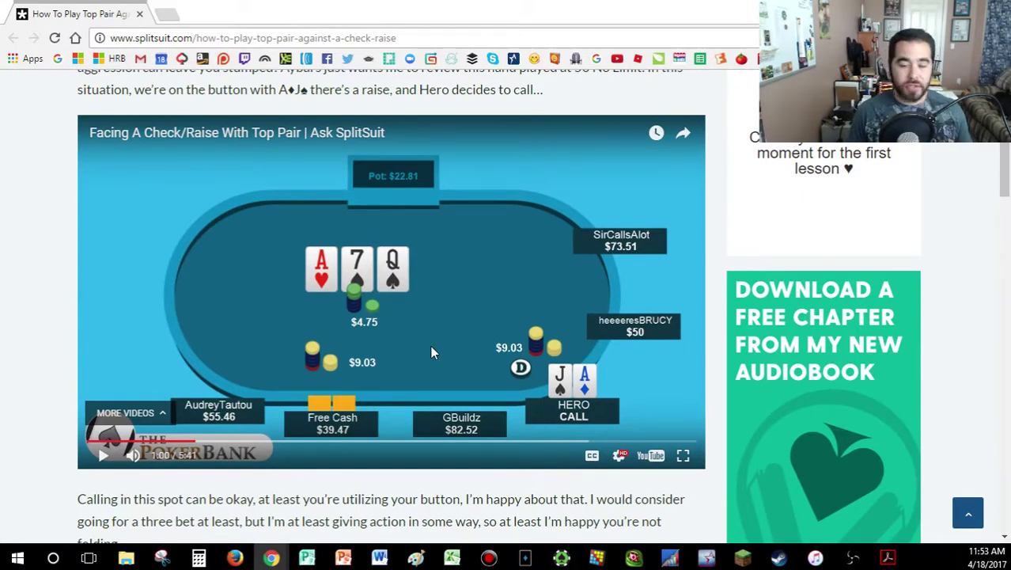
{"action": "scroll", "coordinate": [434, 326], "scroll_direction": "up", "scroll_amount": 1}
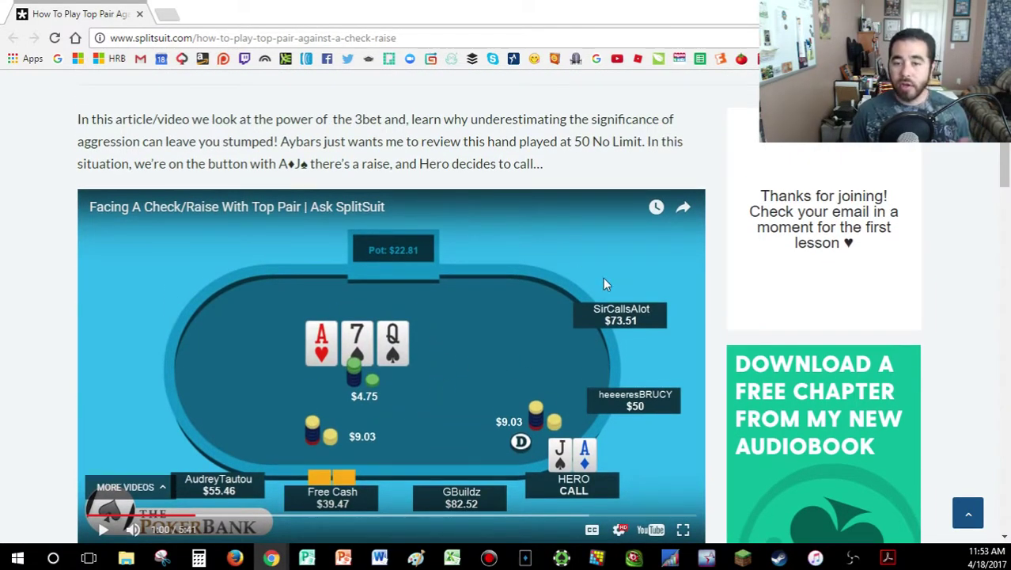
{"action": "scroll", "coordinate": [554, 359], "scroll_direction": "up", "scroll_amount": 4}
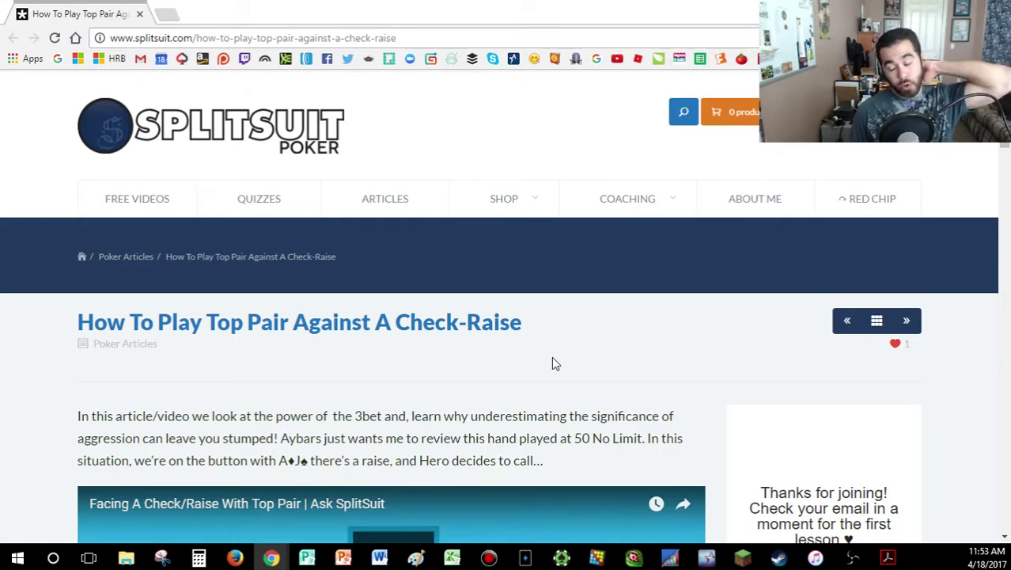
{"action": "mouse_move", "coordinate": [469, 193]}
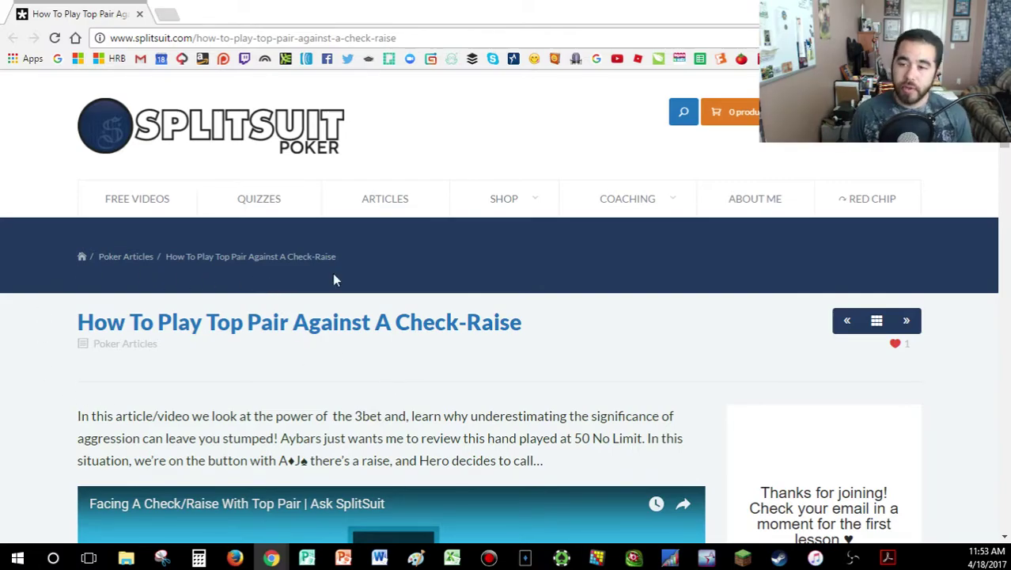
Step: Switch to the PokerTracker database window and close the open AT hand playback
{"action": "key", "text": "alt+Tab"}
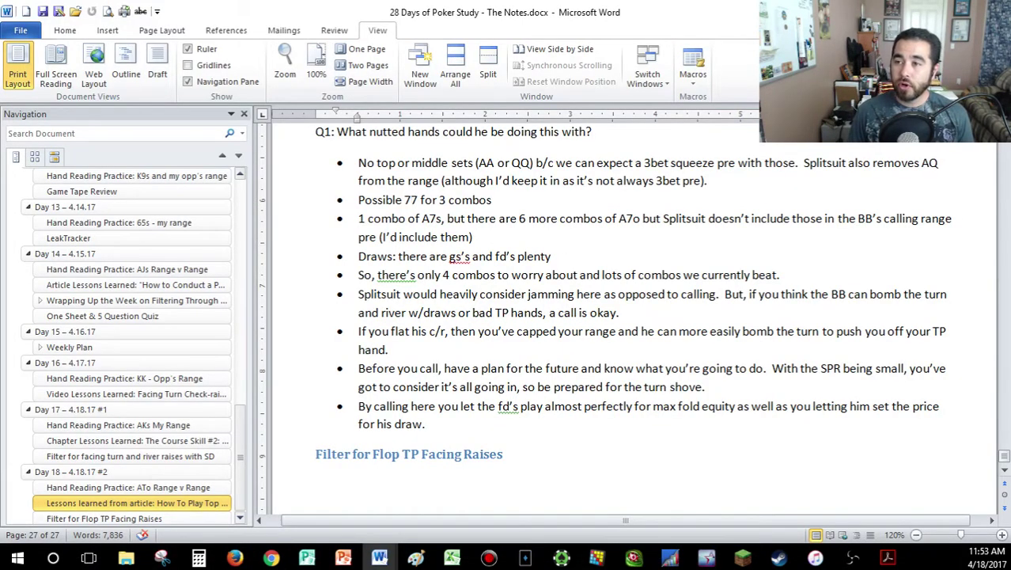
{"action": "key", "text": "alt+Tab"}
{"action": "mouse_move", "coordinate": [561, 557]}
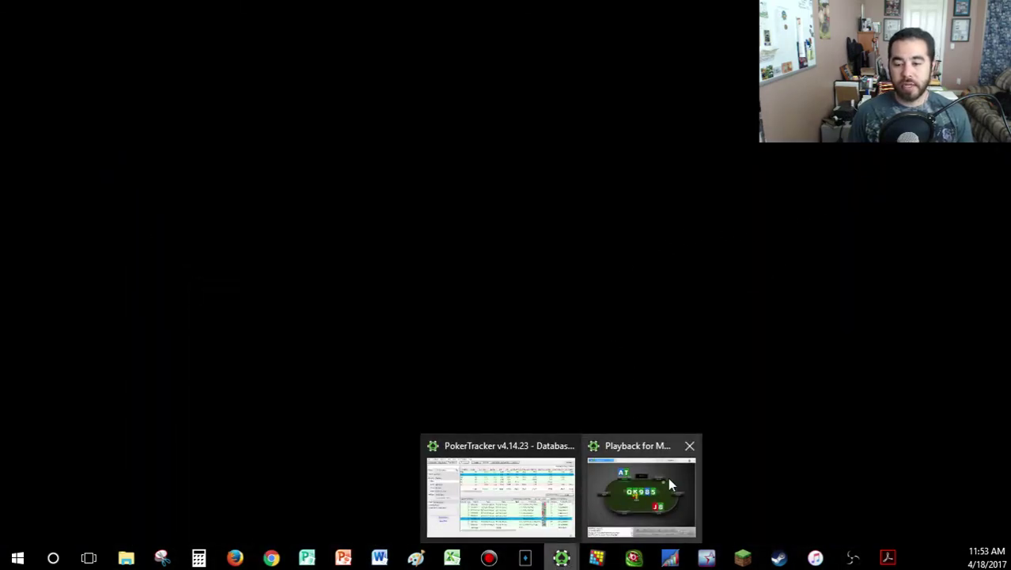
{"action": "left_click", "coordinate": [659, 486]}
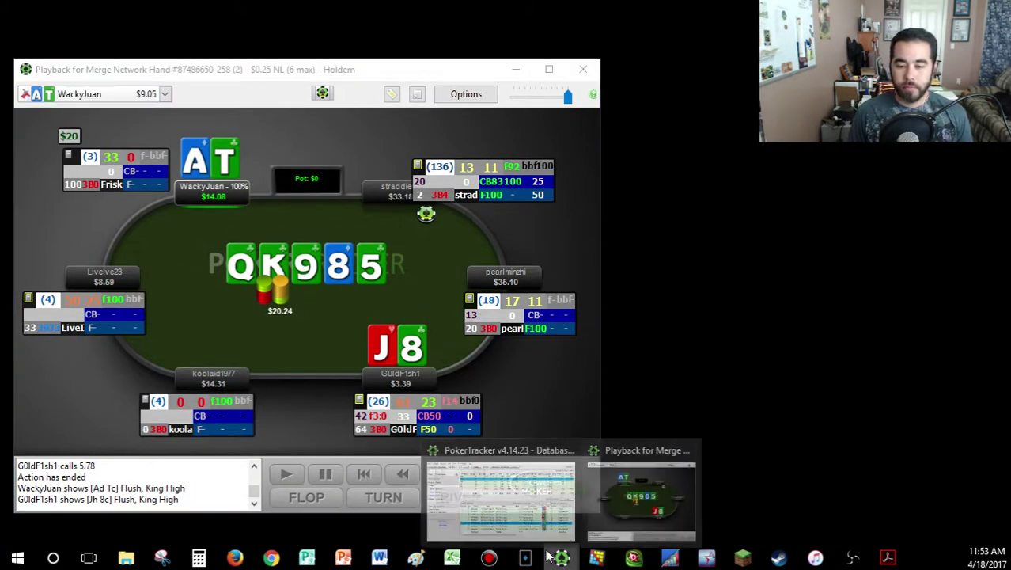
{"action": "left_click", "coordinate": [507, 489]}
{"action": "left_click", "coordinate": [66, 72]}
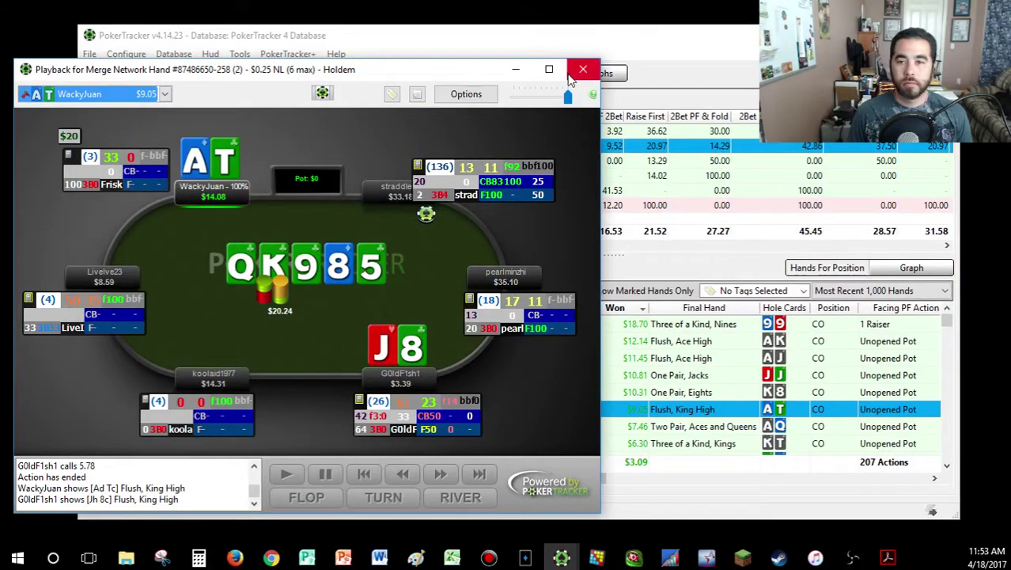
{"action": "left_click", "coordinate": [531, 62]}
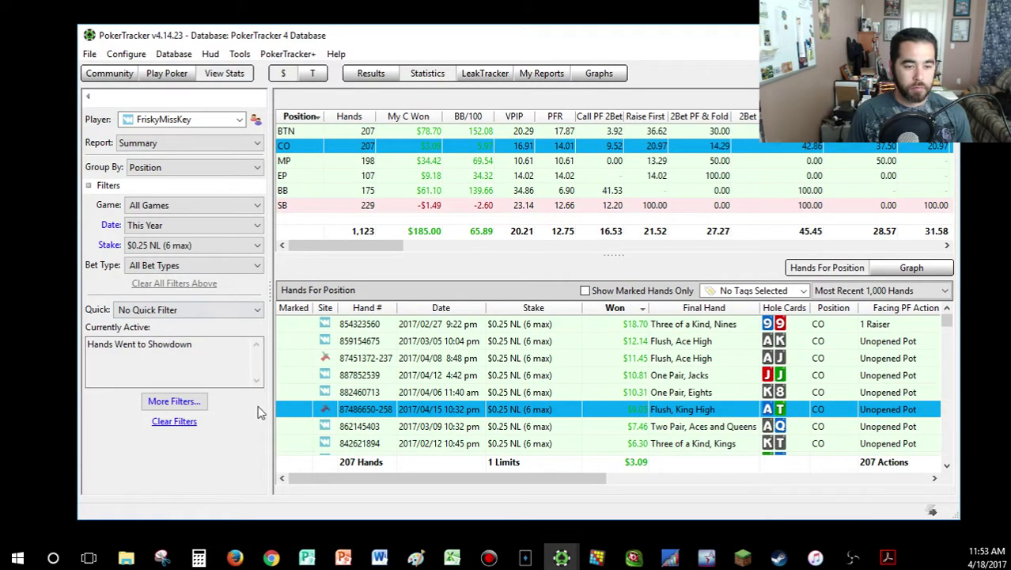
Step: Remove the Hands Went to Showdown filter and start a new filter in the Hand Values category
{"action": "left_click", "coordinate": [174, 402]}
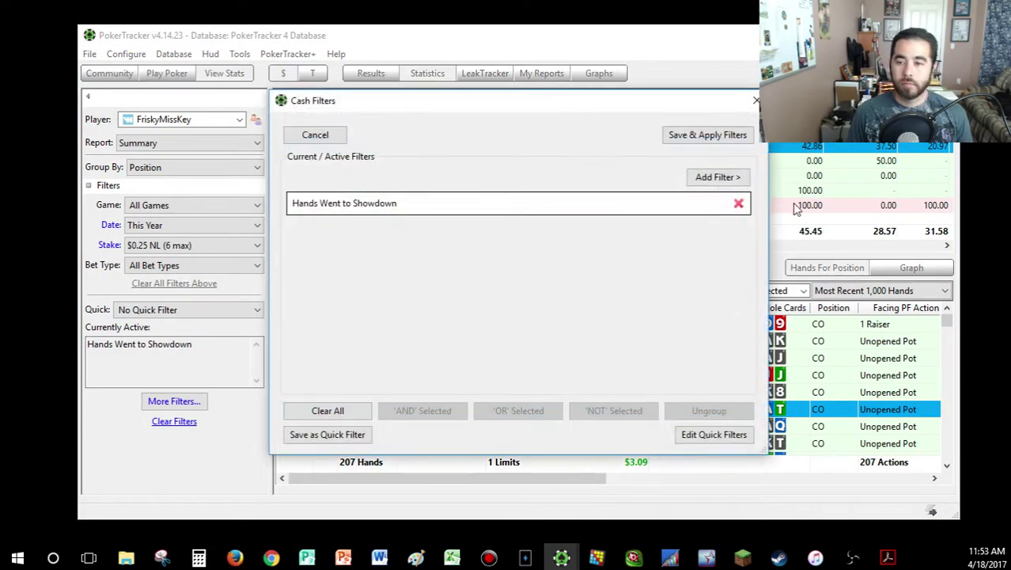
{"action": "left_click", "coordinate": [738, 204]}
{"action": "left_click", "coordinate": [718, 175]}
{"action": "left_click", "coordinate": [375, 315]}
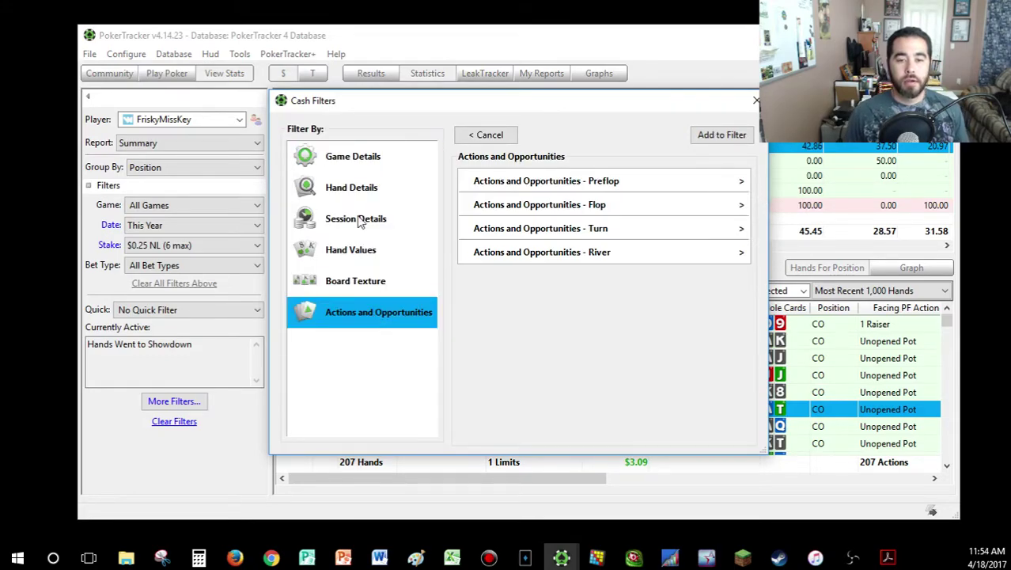
{"action": "left_click", "coordinate": [356, 199]}
{"action": "left_click", "coordinate": [348, 251]}
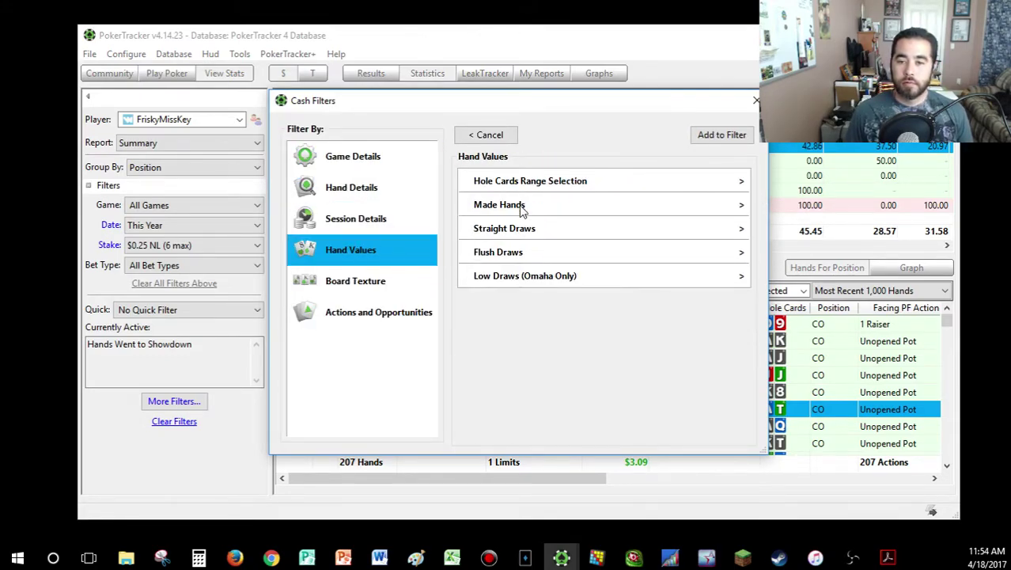
Step: Add a made-hand filter for one pair on the flop with Top Pair using one hole card, and apply it
{"action": "left_click", "coordinate": [523, 205]}
{"action": "left_click", "coordinate": [529, 207]}
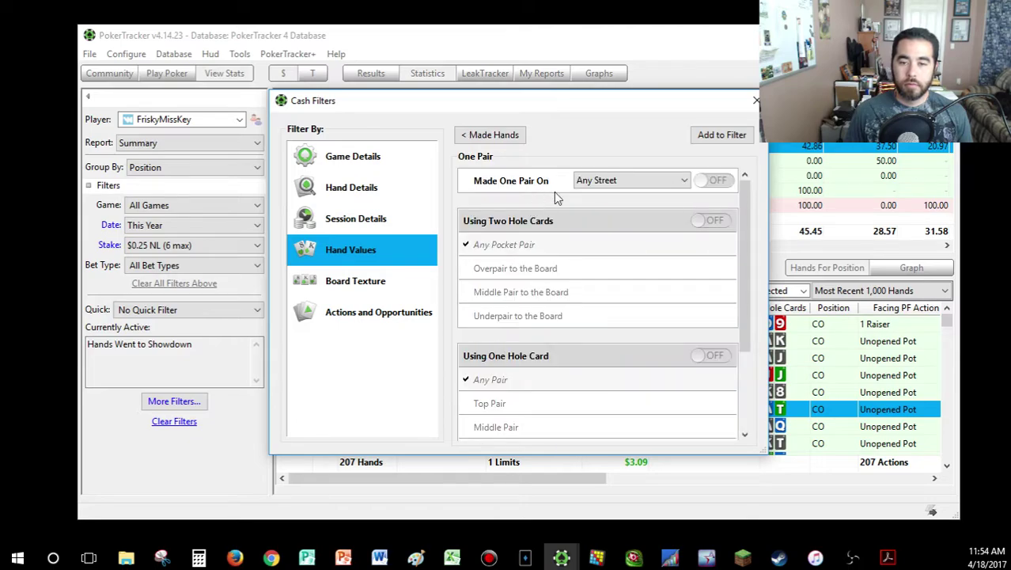
{"action": "left_click", "coordinate": [637, 181]}
{"action": "left_click", "coordinate": [611, 204]}
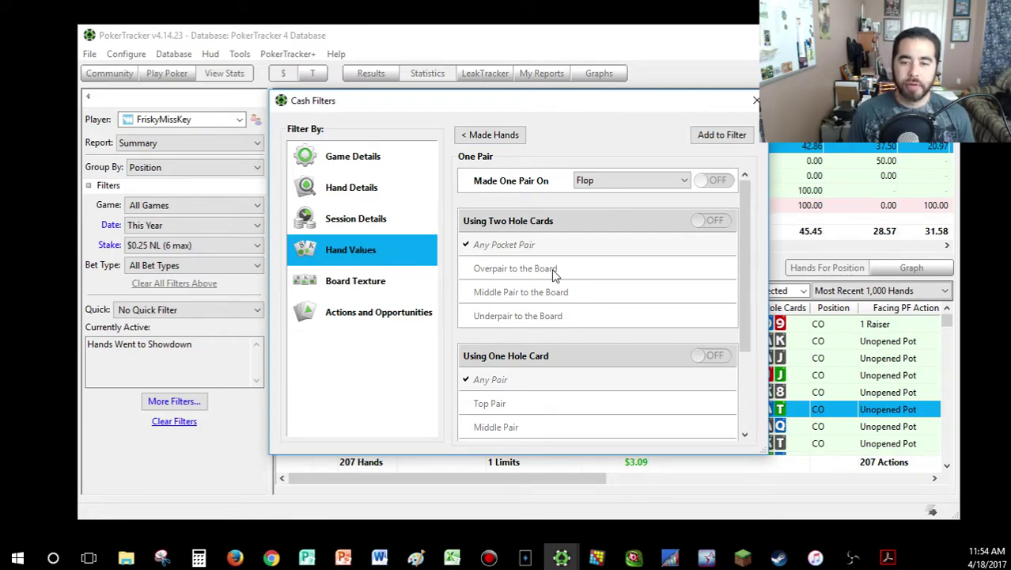
{"action": "left_click", "coordinate": [542, 404]}
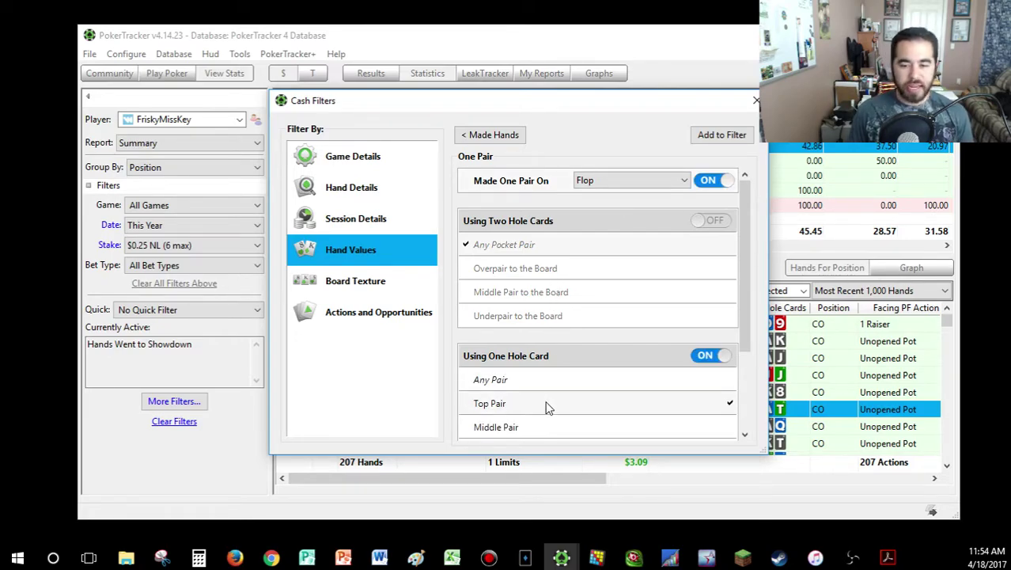
{"action": "left_click", "coordinate": [719, 136]}
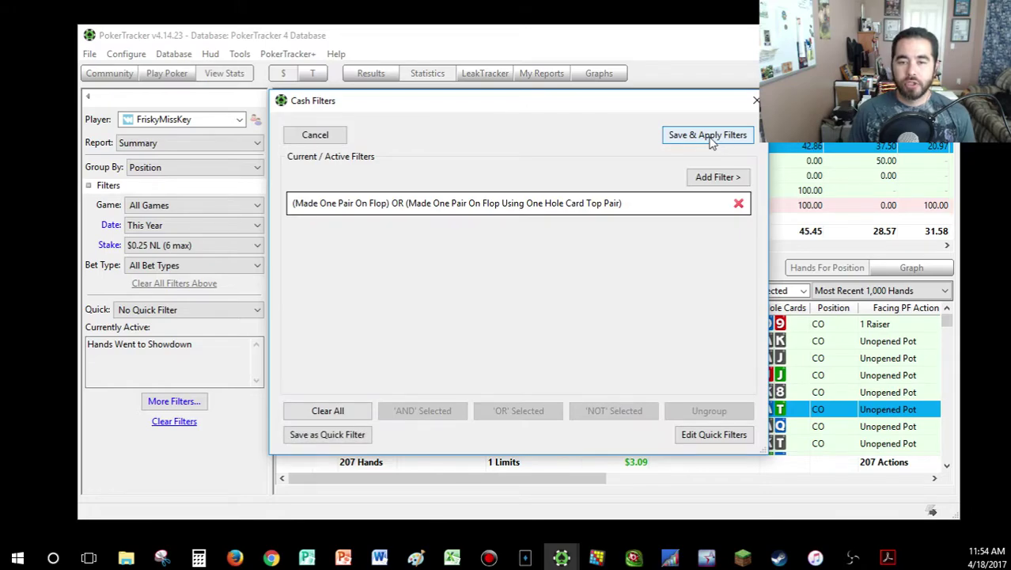
{"action": "left_click", "coordinate": [712, 137]}
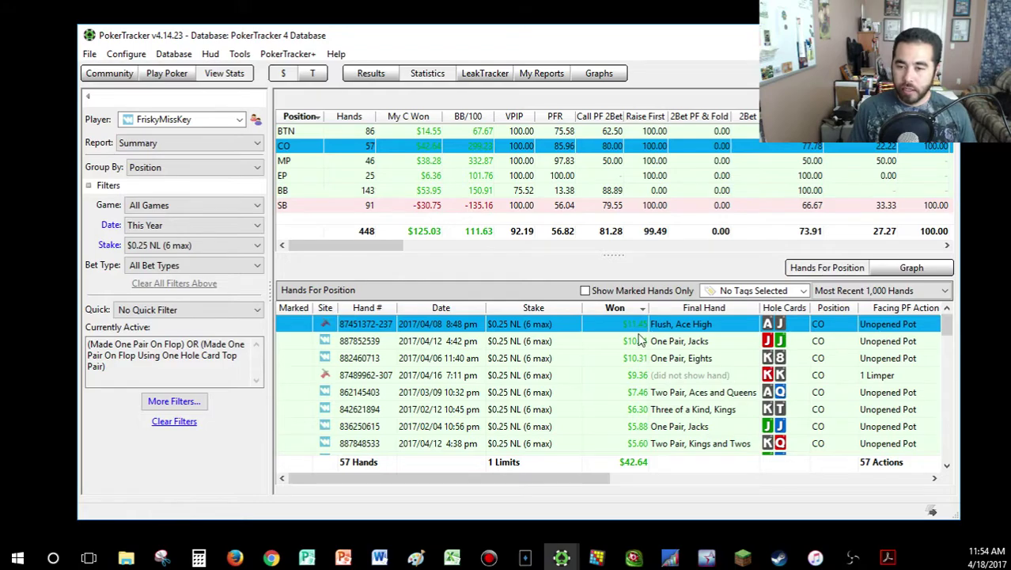
Step: Check the flop in the cutoff AJ flush hand's playback, and replay the K8 one-pair hand through to showdown
{"action": "double_click", "coordinate": [671, 323]}
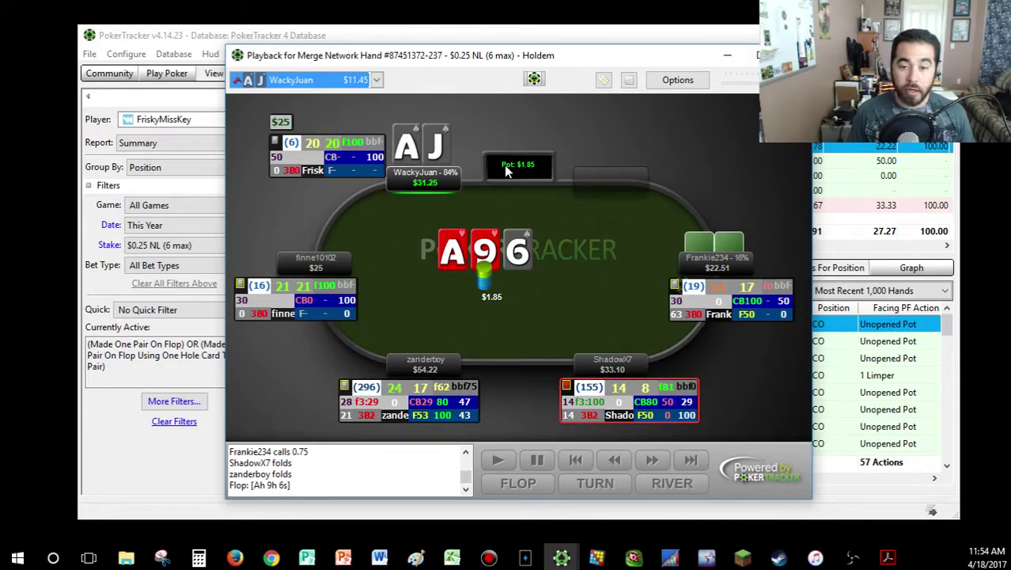
{"action": "key", "text": "Escape"}
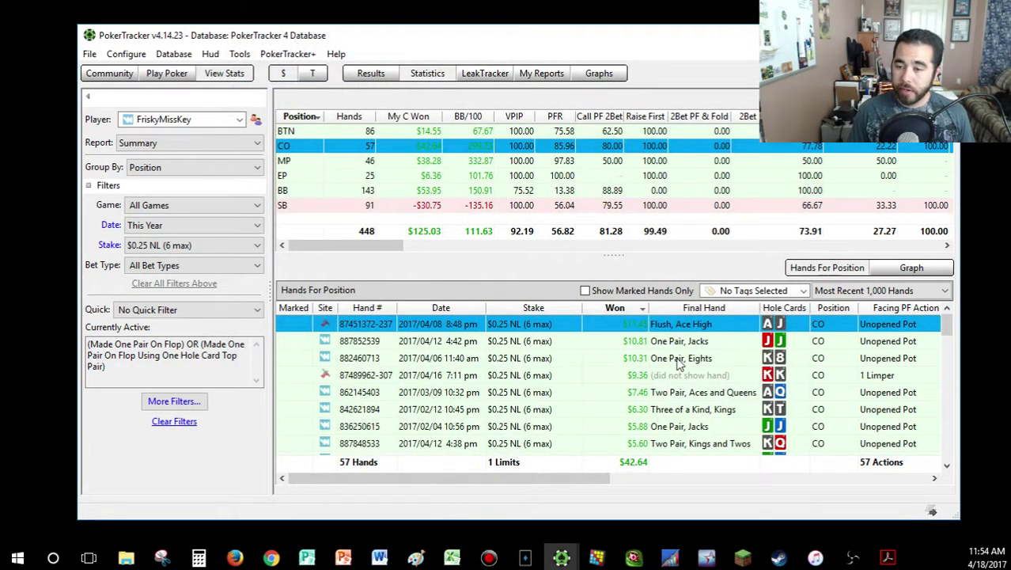
{"action": "double_click", "coordinate": [677, 358]}
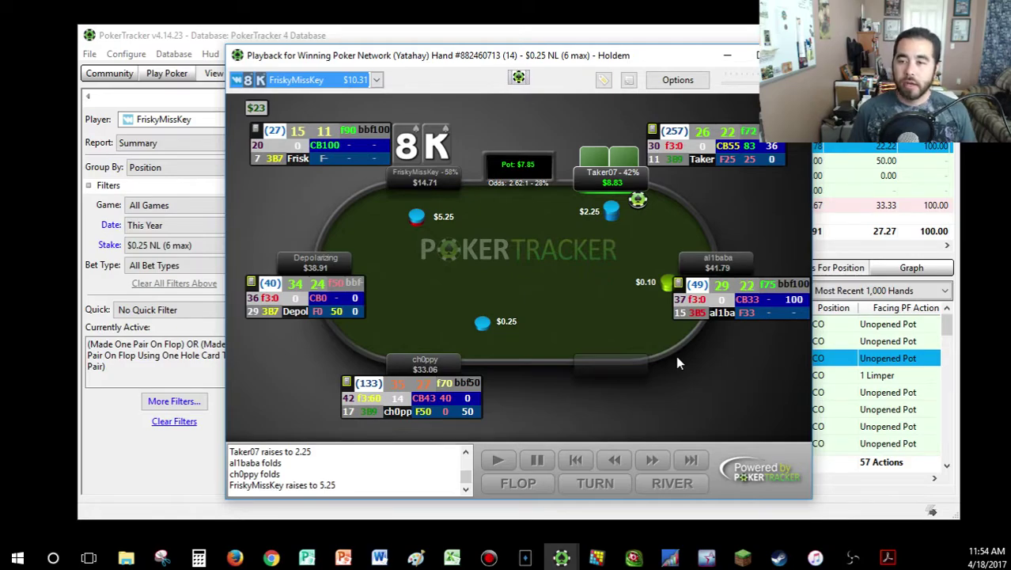
{"action": "mouse_move", "coordinate": [673, 156]}
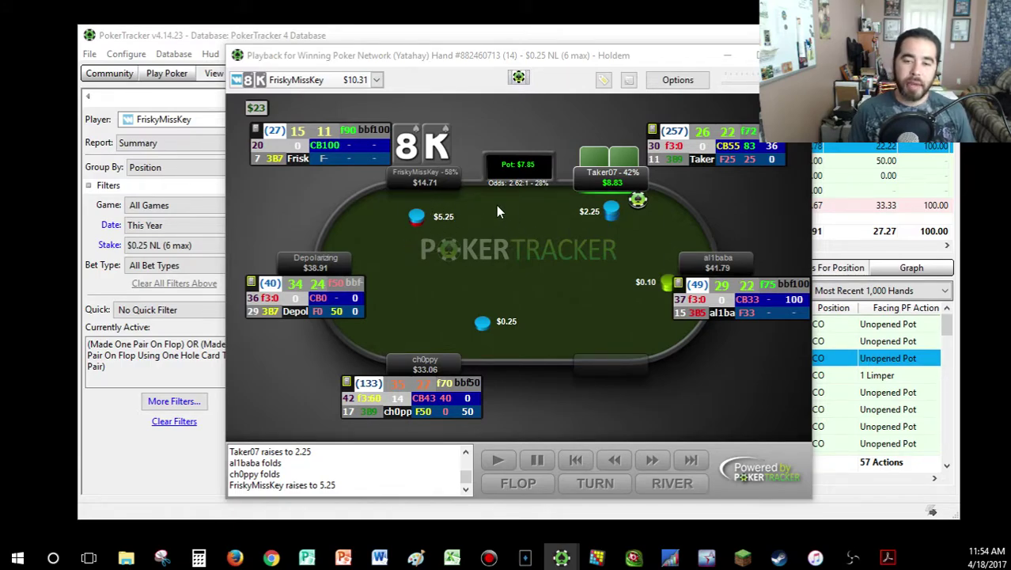
{"action": "left_click", "coordinate": [474, 199]}
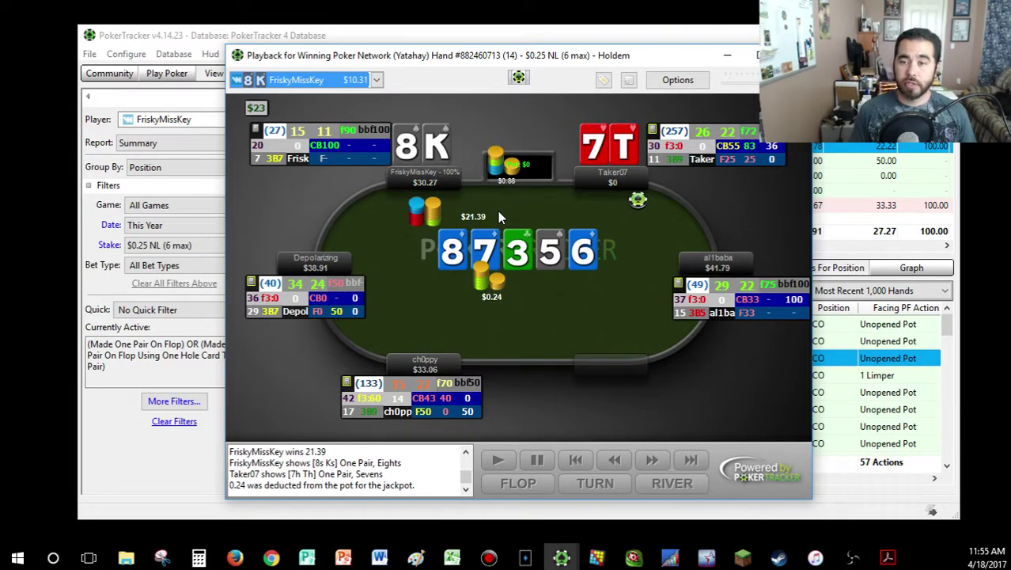
Step: Read the player notes on the opponent holding 7T and close the K8 hand playback
{"action": "left_click", "coordinate": [655, 134]}
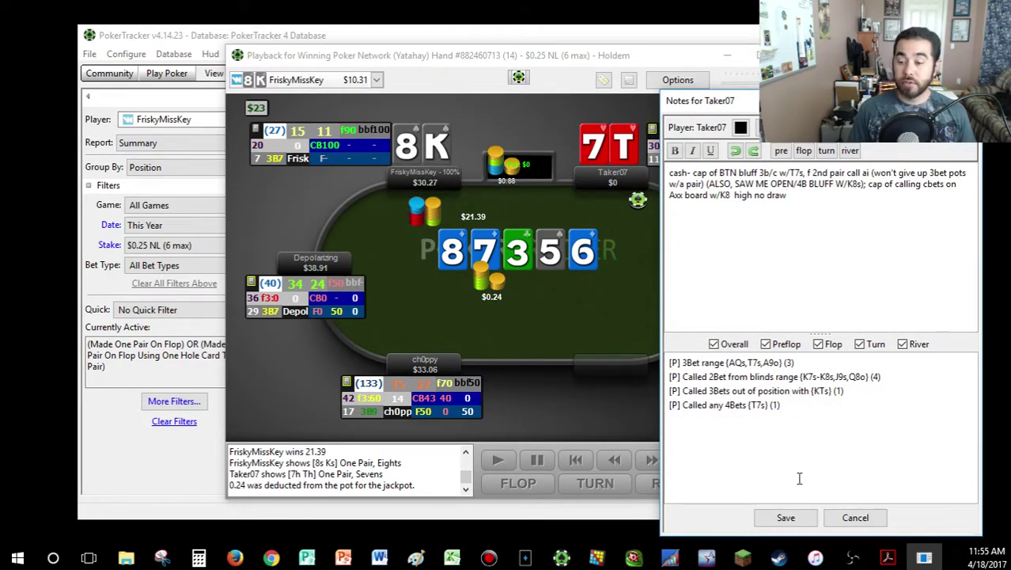
{"action": "left_click", "coordinate": [785, 518]}
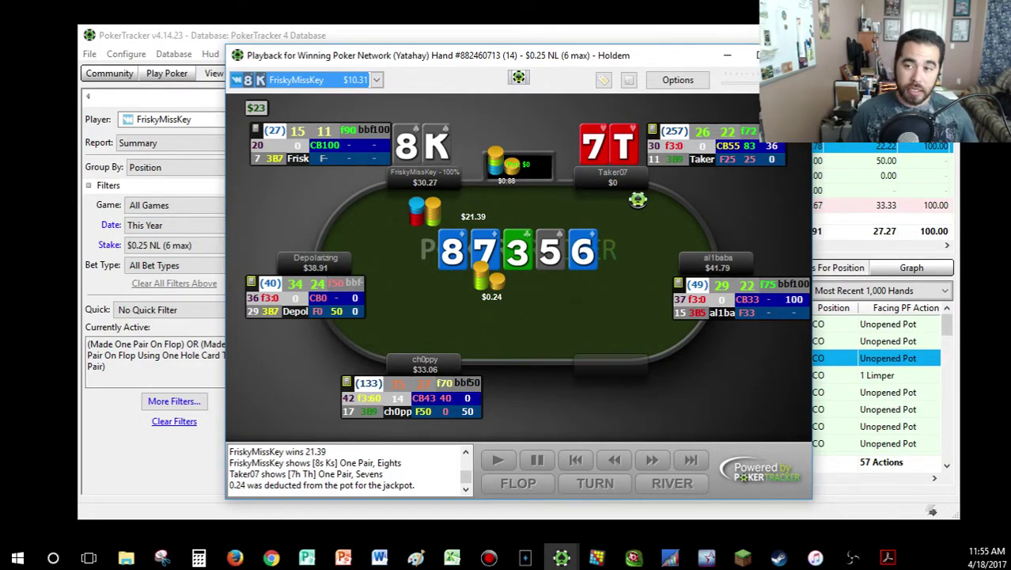
{"action": "left_click", "coordinate": [787, 55]}
Step: Add a preflop raise filter for Any 2Bet alongside the flop top-pair filter
{"action": "left_click", "coordinate": [184, 401]}
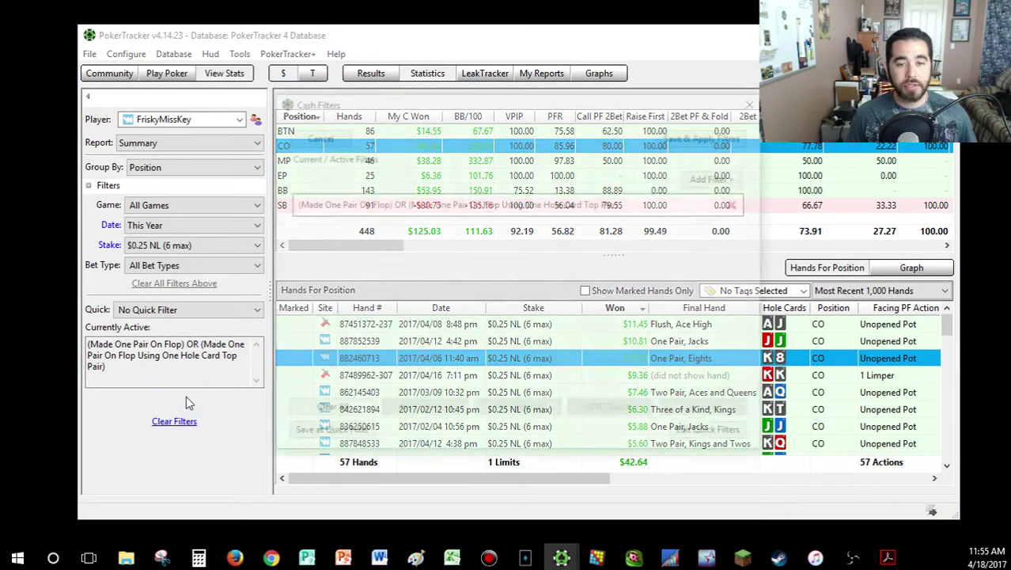
{"action": "left_click", "coordinate": [717, 176]}
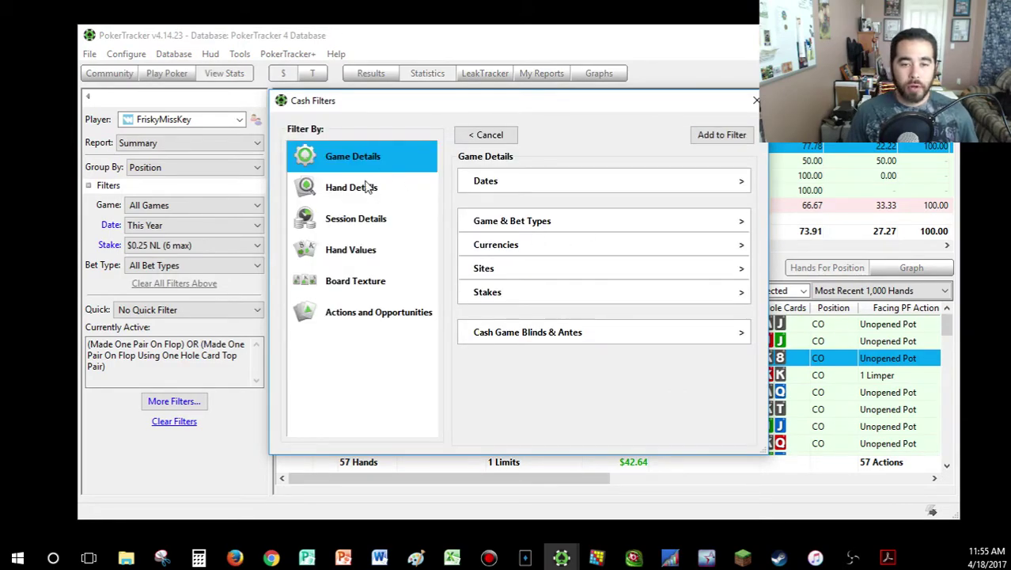
{"action": "left_click", "coordinate": [366, 312]}
{"action": "left_click", "coordinate": [564, 184]}
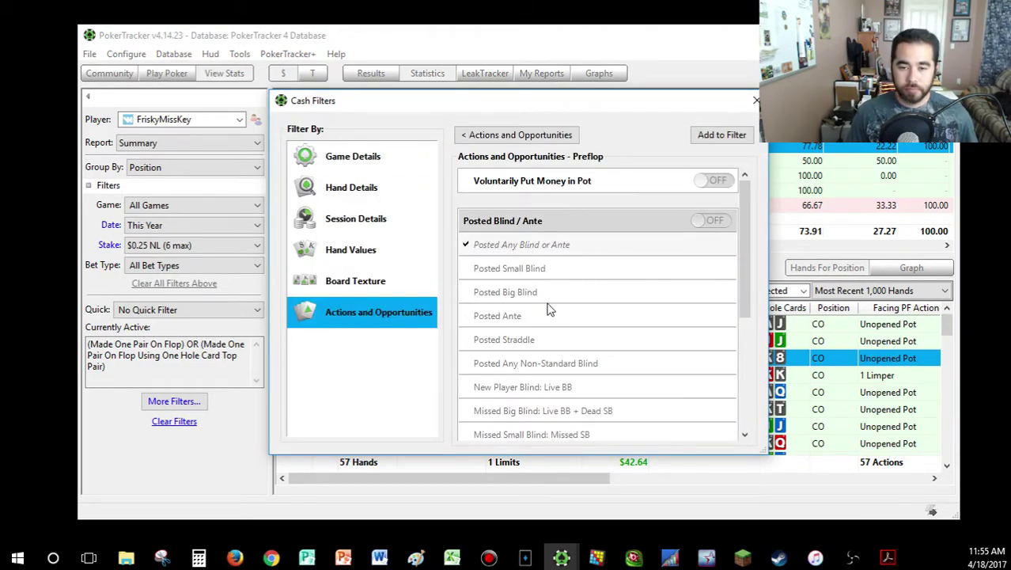
{"action": "scroll", "coordinate": [578, 330], "scroll_direction": "down", "scroll_amount": 3}
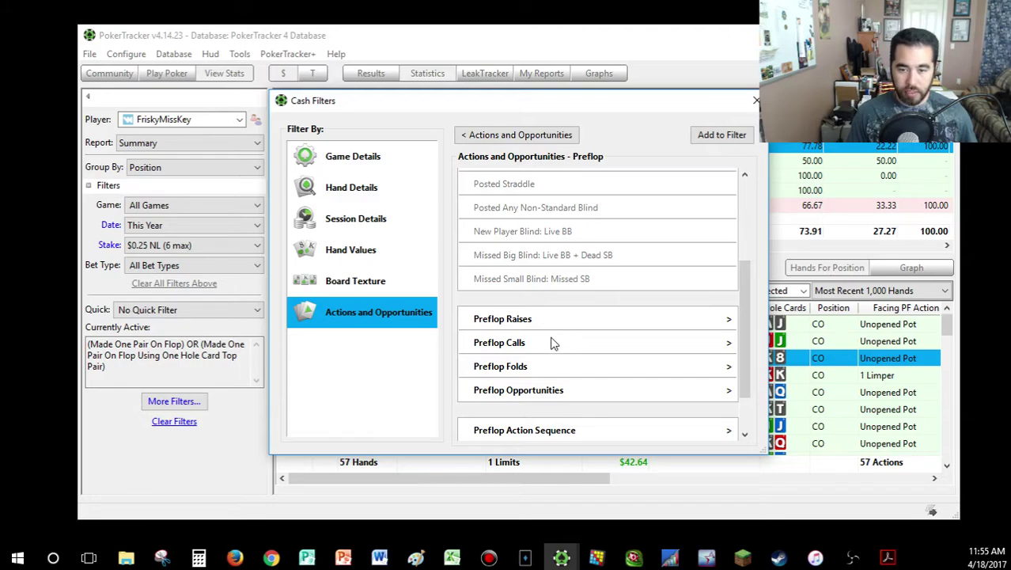
{"action": "left_click", "coordinate": [552, 319]}
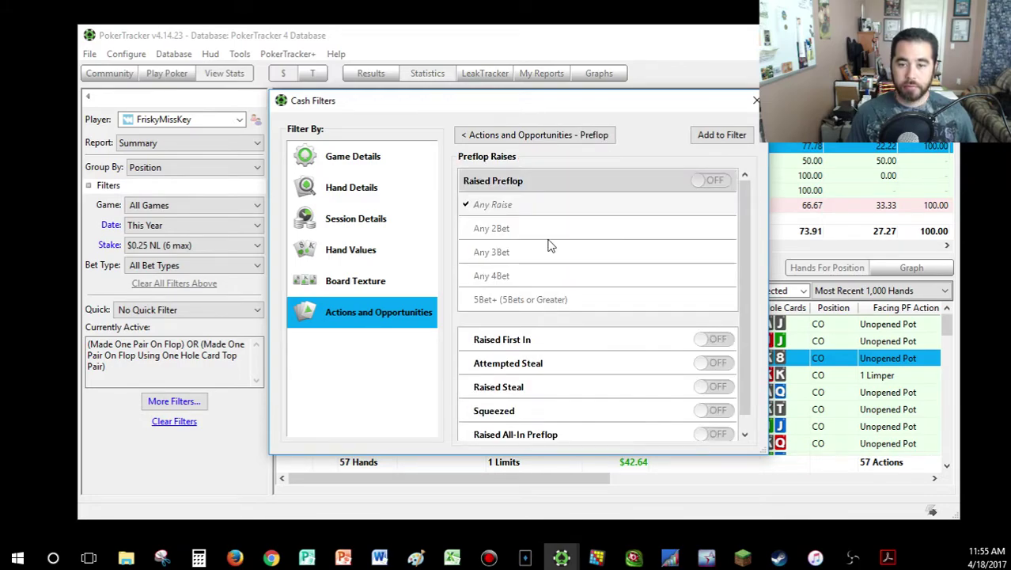
{"action": "left_click", "coordinate": [565, 229]}
{"action": "left_click", "coordinate": [721, 136]}
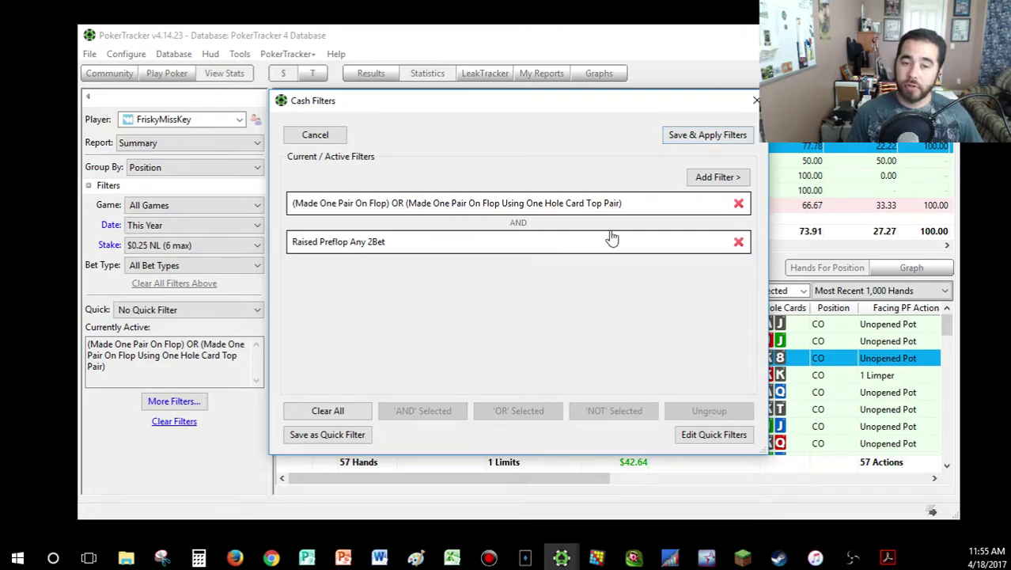
Step: Remove the Raised Preflop Any 2Bet filter, keeping the flop top-pair filter
{"action": "left_click", "coordinate": [738, 243]}
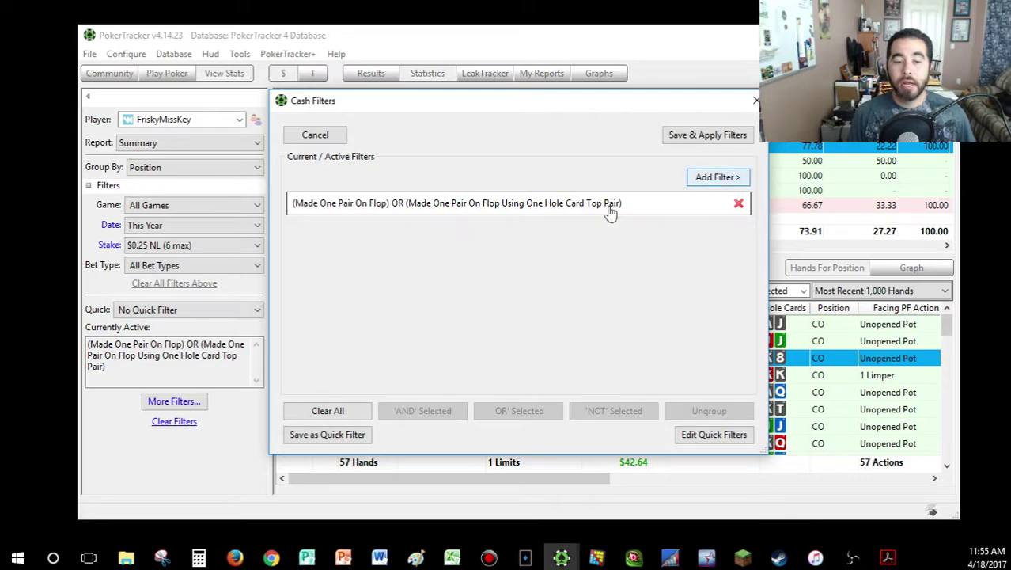
Step: Try a flop filter combining Checked Flop with a 3Bet raise opportunity, and remove it again
{"action": "left_click", "coordinate": [716, 177]}
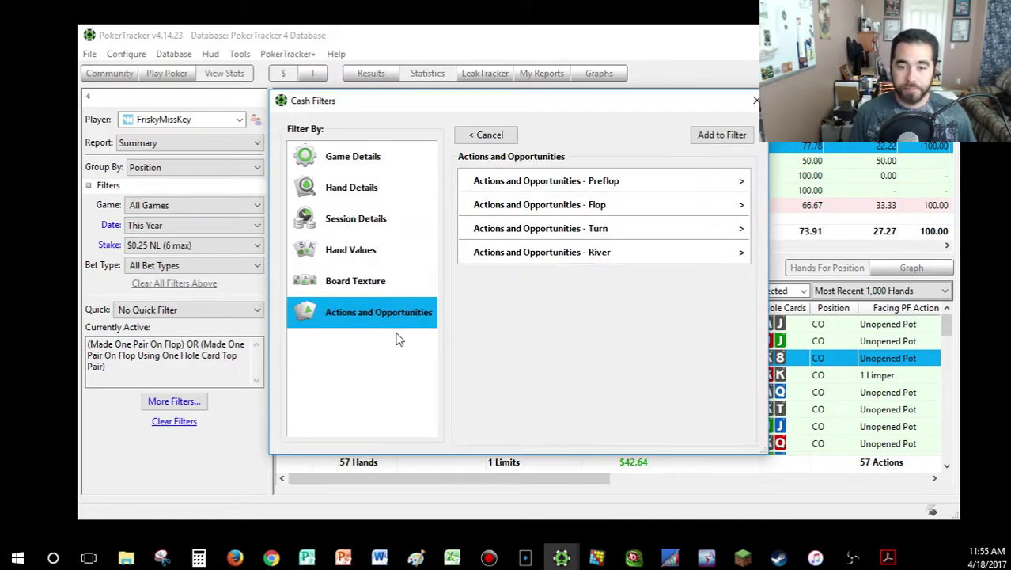
{"action": "left_click", "coordinate": [607, 207]}
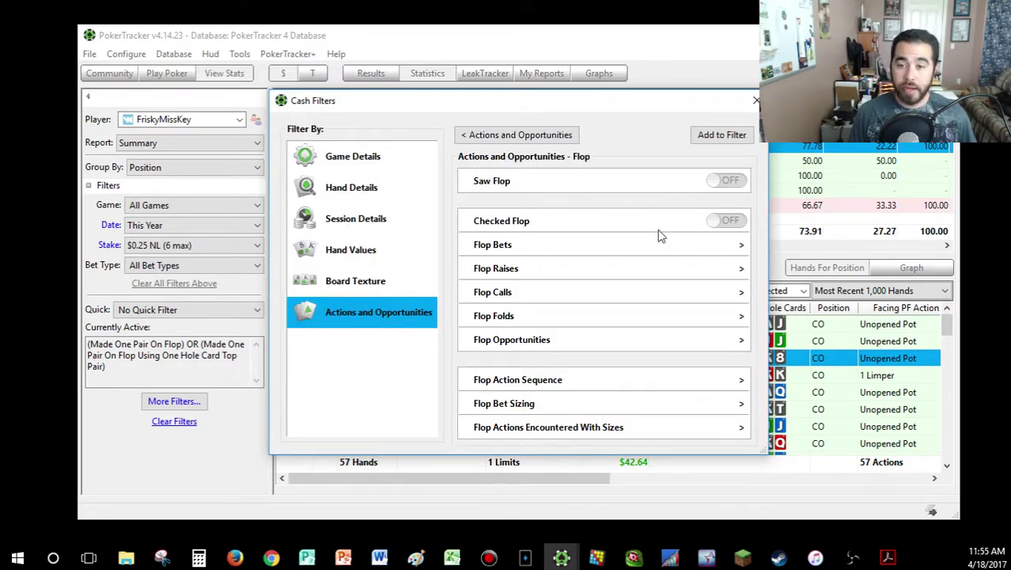
{"action": "left_click", "coordinate": [554, 225]}
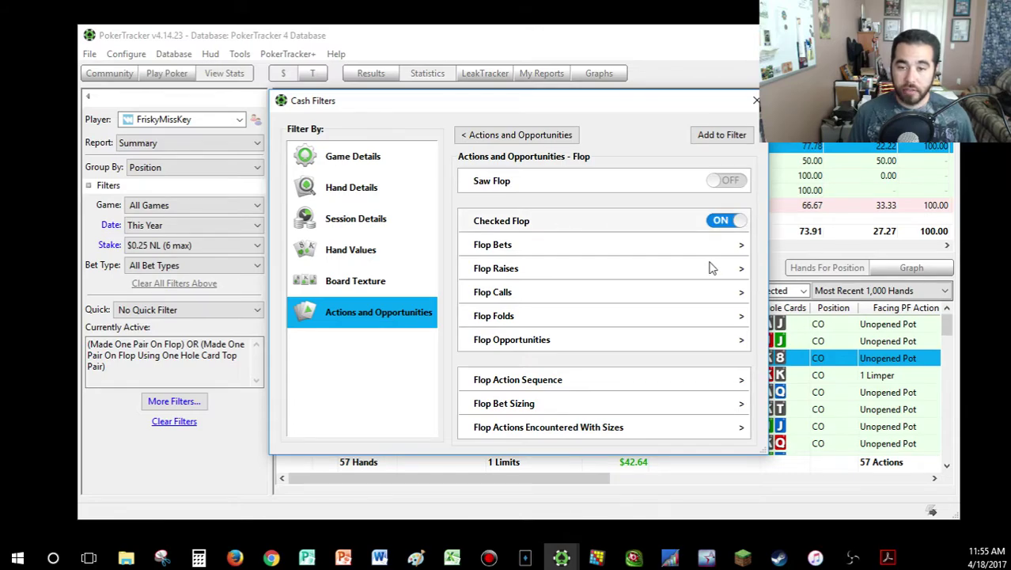
{"action": "left_click", "coordinate": [564, 342]}
{"action": "scroll", "coordinate": [550, 321], "scroll_direction": "down", "scroll_amount": 1}
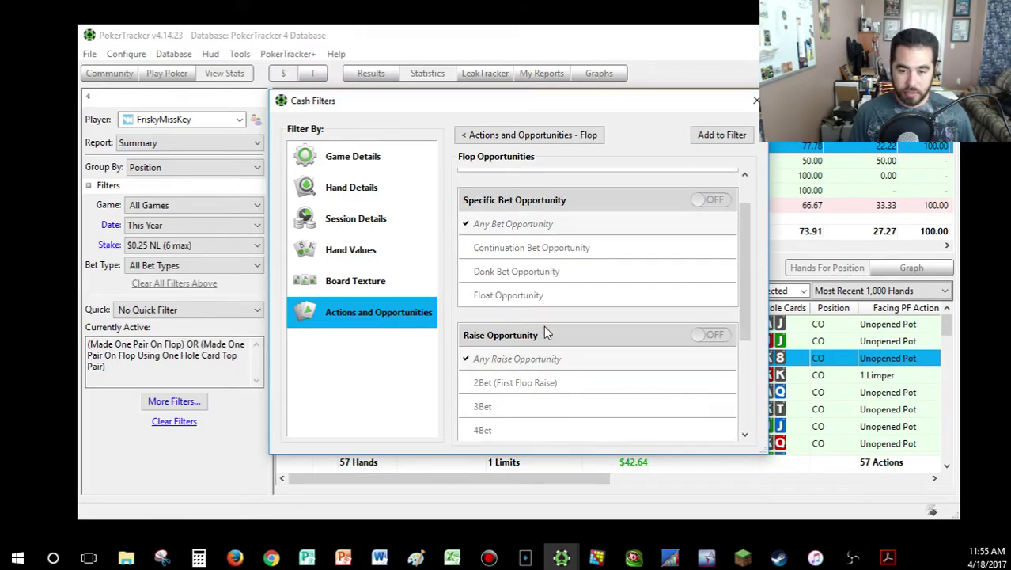
{"action": "left_click", "coordinate": [535, 409]}
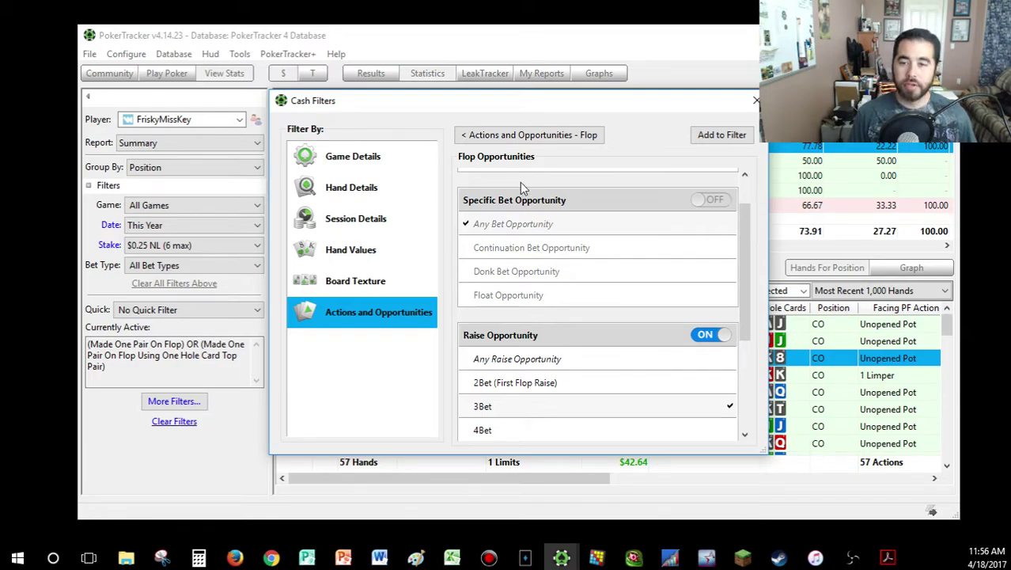
{"action": "left_click", "coordinate": [710, 138]}
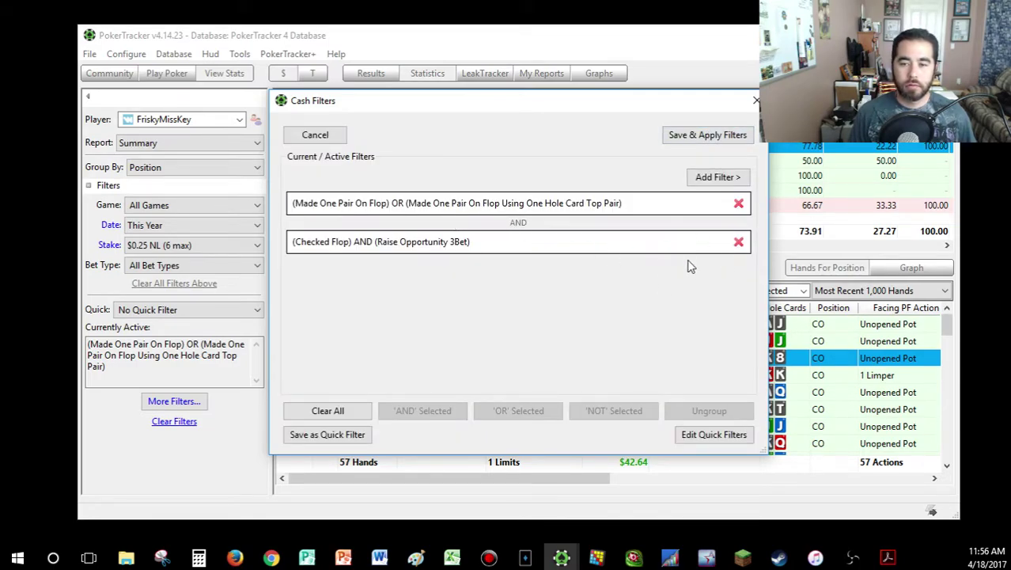
{"action": "left_click", "coordinate": [738, 242]}
Step: Add a flop action filter for Any Flop Bet alongside the top-pair filter
{"action": "left_click", "coordinate": [717, 176]}
{"action": "left_click", "coordinate": [564, 209]}
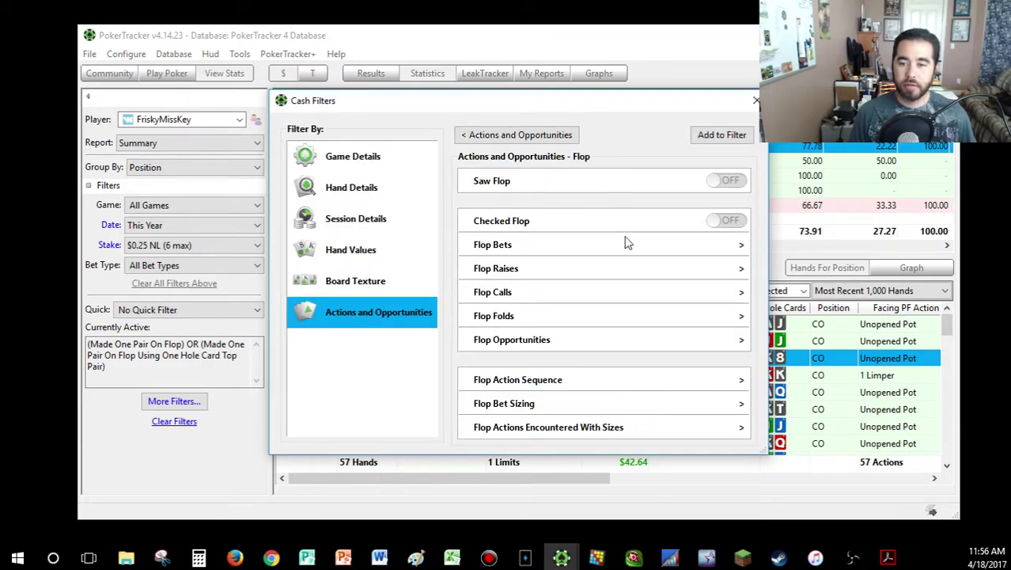
{"action": "left_click", "coordinate": [513, 249]}
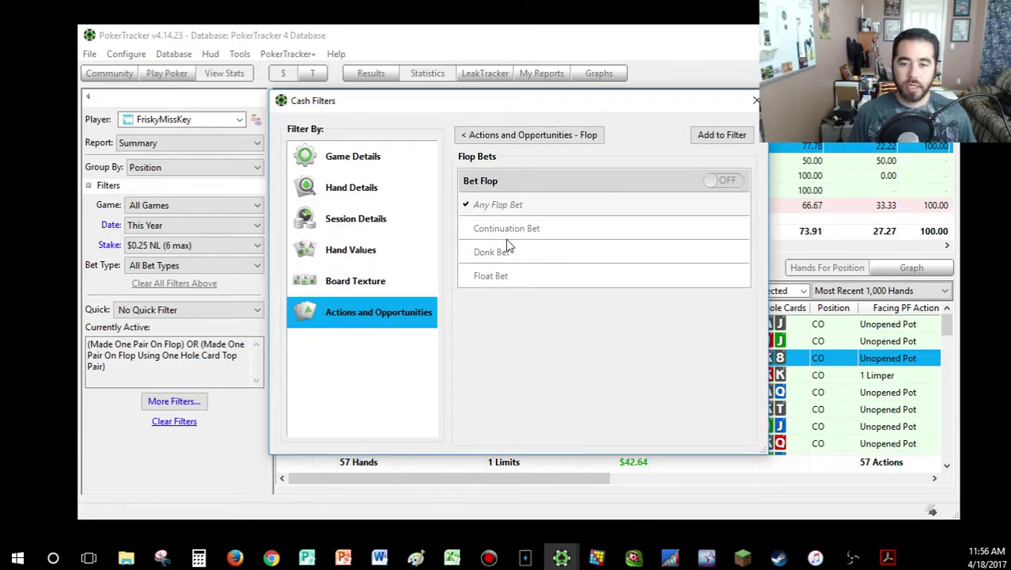
{"action": "left_click", "coordinate": [507, 205]}
{"action": "left_click", "coordinate": [716, 134]}
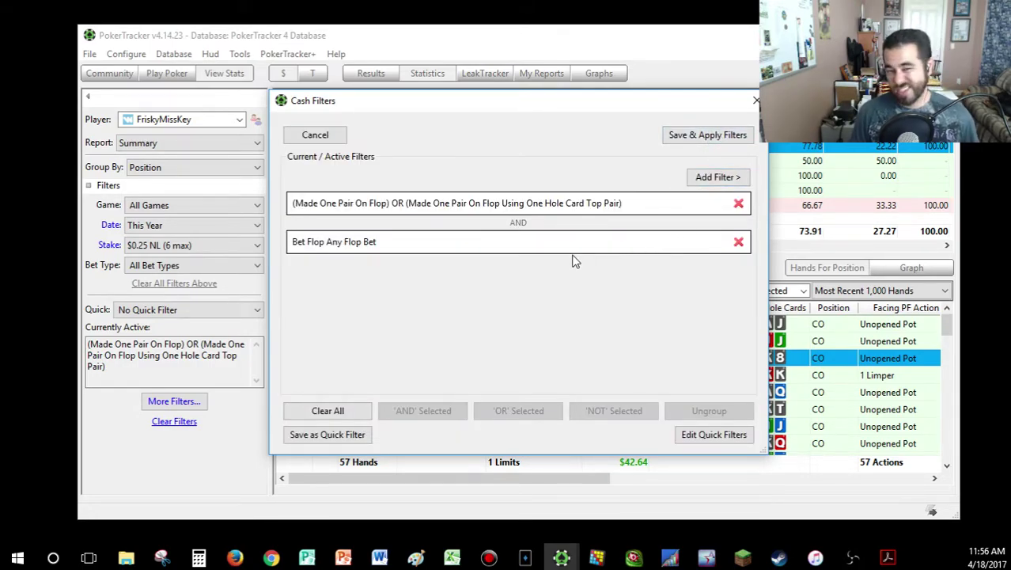
Step: Add a flop filter for a 3Bet raise opportunity, and save and apply the combined filters
{"action": "left_click", "coordinate": [706, 177]}
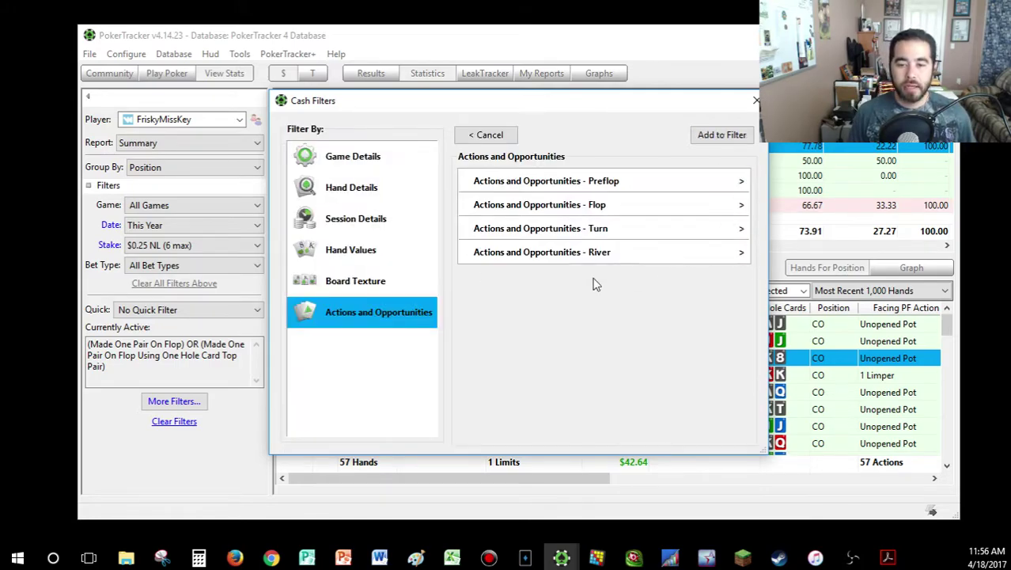
{"action": "left_click", "coordinate": [565, 204]}
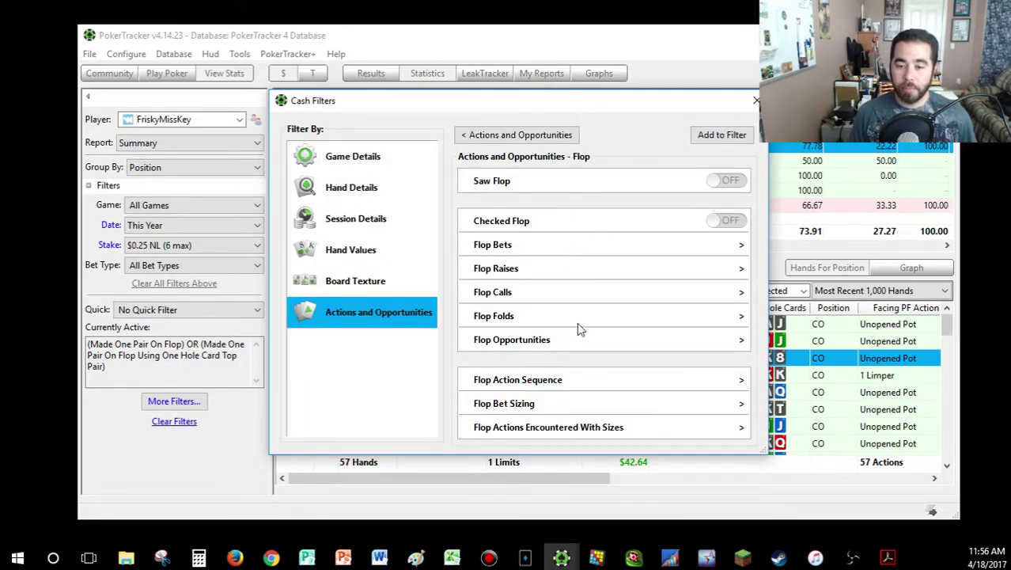
{"action": "left_click", "coordinate": [550, 341]}
{"action": "scroll", "coordinate": [541, 317], "scroll_direction": "down", "scroll_amount": 2}
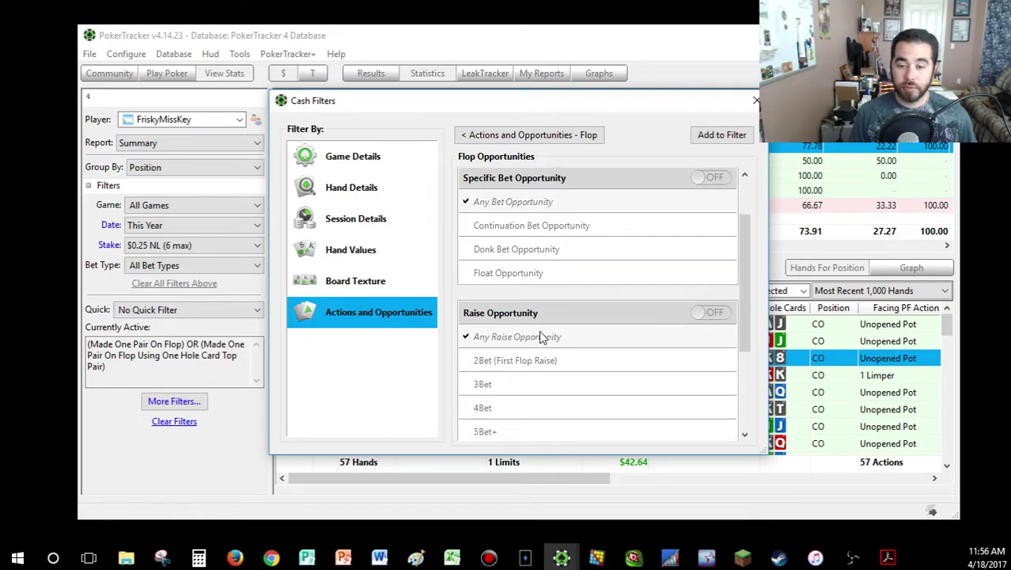
{"action": "left_click", "coordinate": [495, 384]}
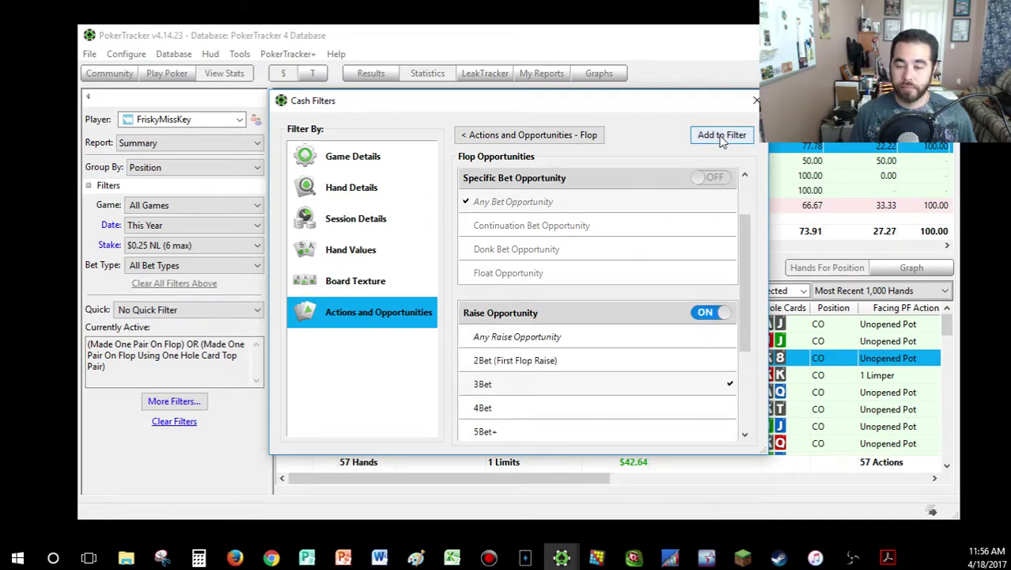
{"action": "left_click", "coordinate": [722, 136]}
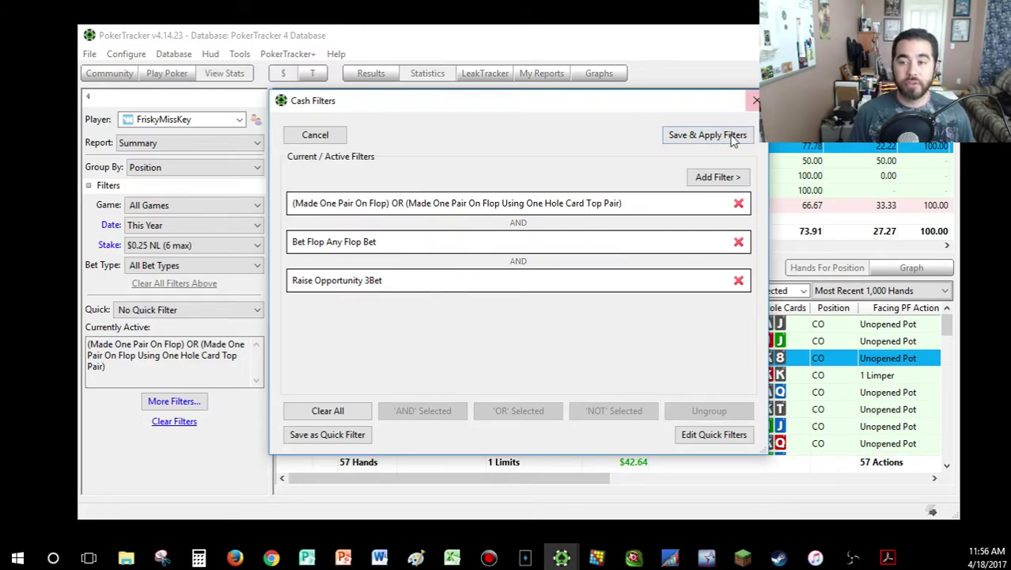
{"action": "left_click", "coordinate": [723, 137]}
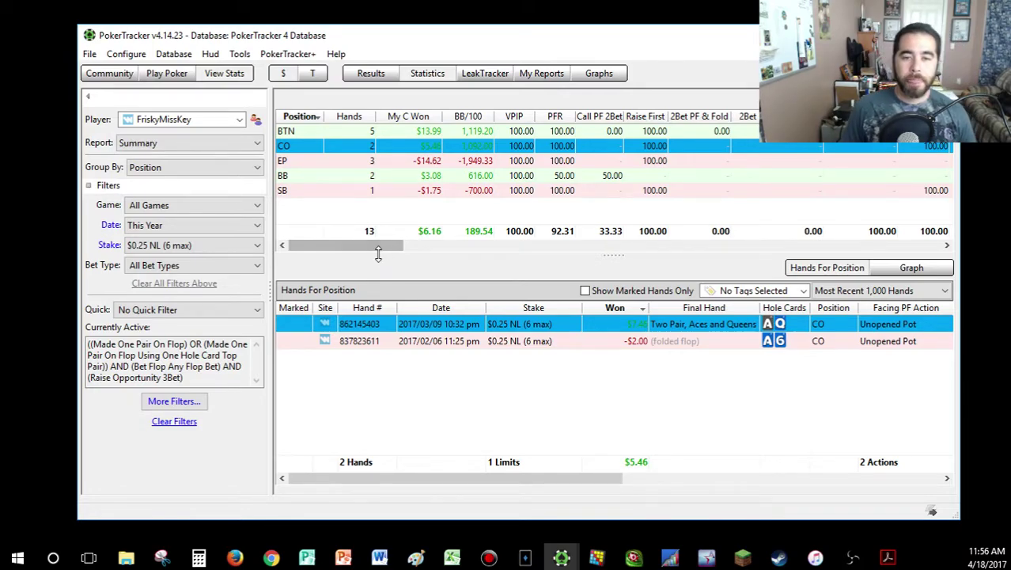
Step: List the filtered button hands, select them all and replay all hands in the report
{"action": "left_click", "coordinate": [366, 131]}
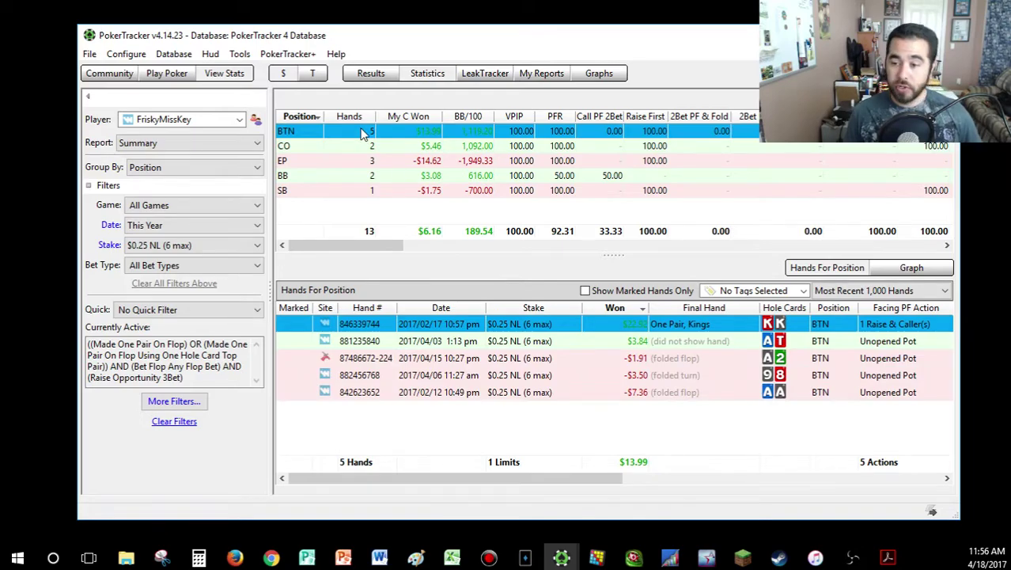
{"action": "left_click", "coordinate": [622, 391], "text": "shift"}
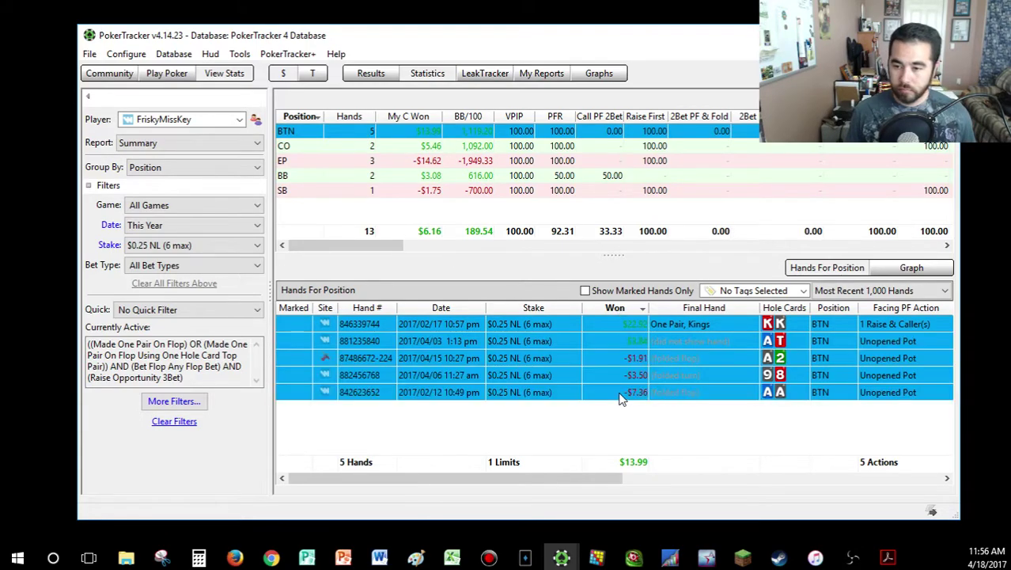
{"action": "right_click", "coordinate": [620, 375]}
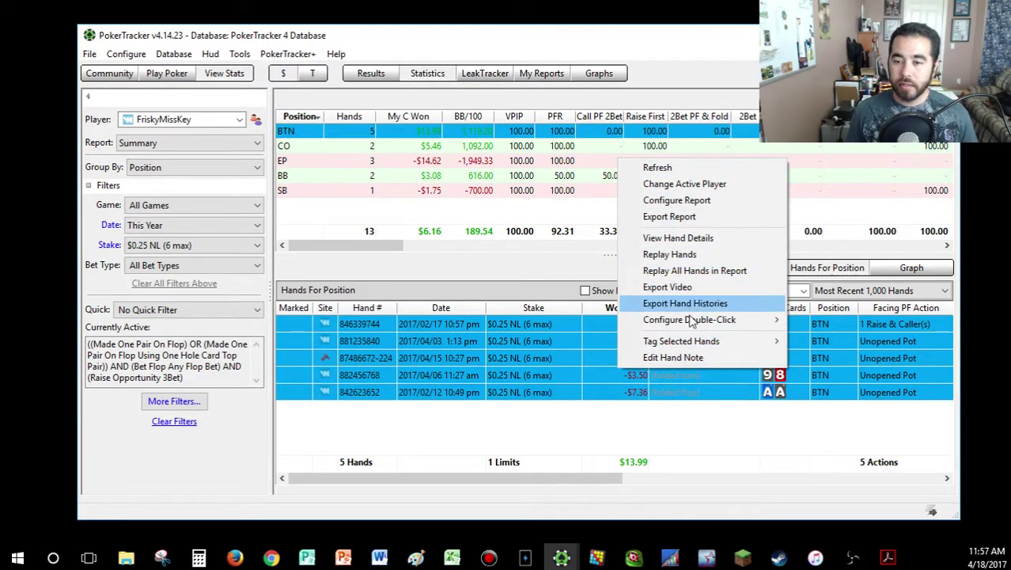
{"action": "left_click", "coordinate": [686, 272]}
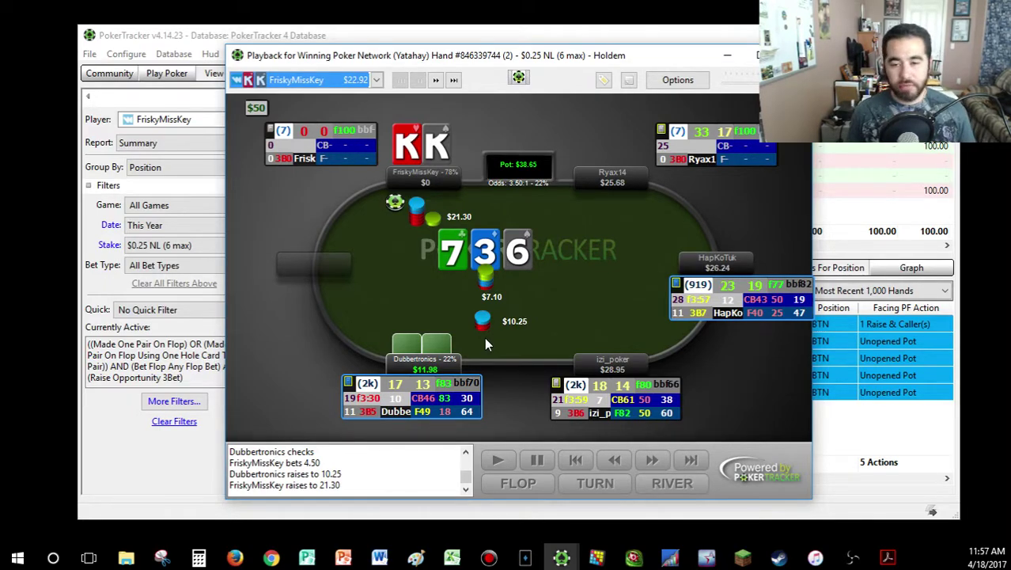
Step: Check the flop raiser's out-of-position check-raise statistics in the KK hand, and replay the hand through to showdown
{"action": "left_click", "coordinate": [422, 410]}
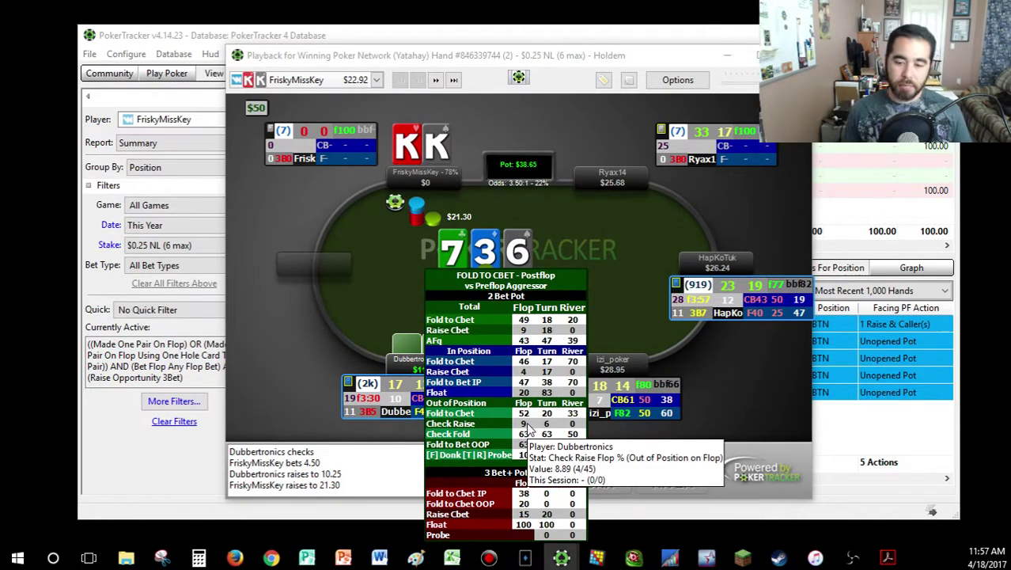
{"action": "left_click", "coordinate": [528, 427]}
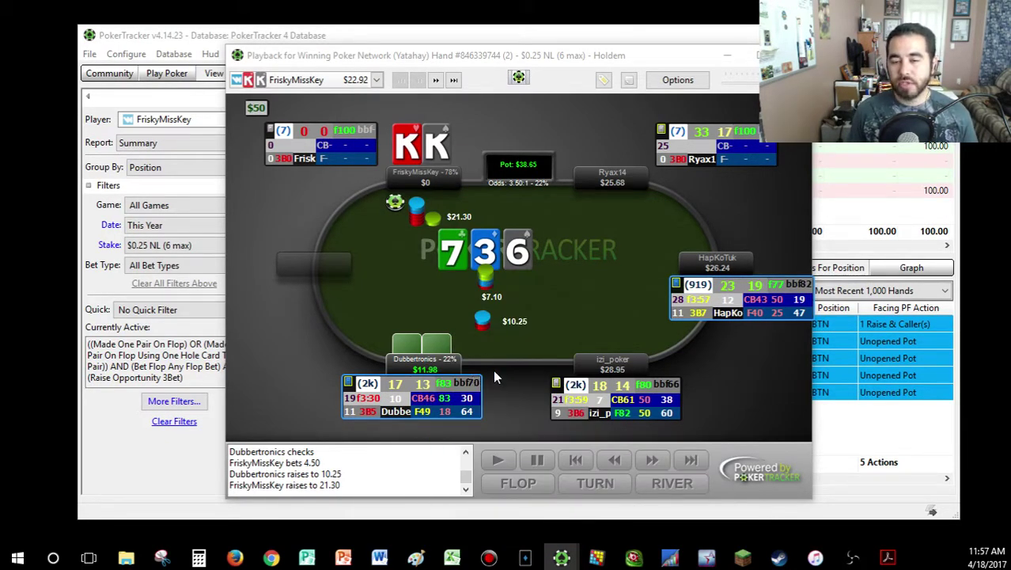
{"action": "left_click", "coordinate": [513, 348]}
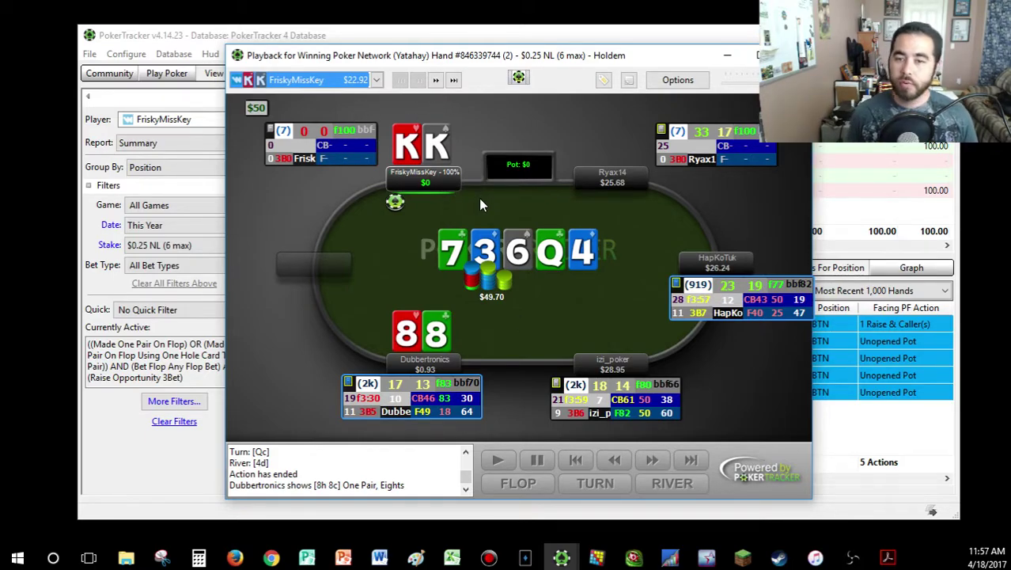
Step: Switch to the 28 Days of Poker Study notes in Word and place the cursor below the heading "Filter for Flop TP Facing Raises"
{"action": "mouse_move", "coordinate": [377, 545]}
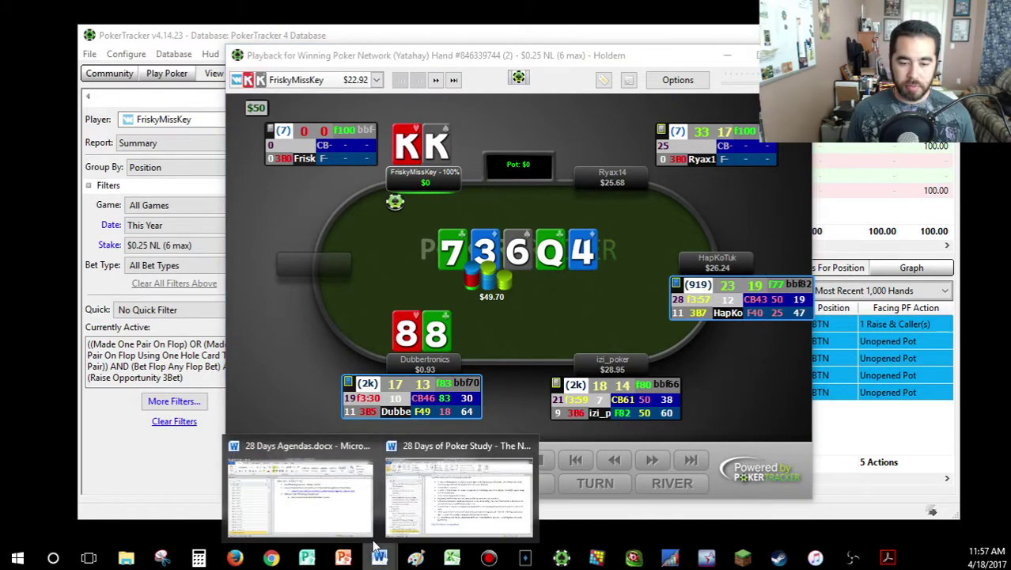
{"action": "left_click", "coordinate": [447, 451]}
{"action": "scroll", "coordinate": [440, 440], "scroll_direction": "down", "scroll_amount": 1}
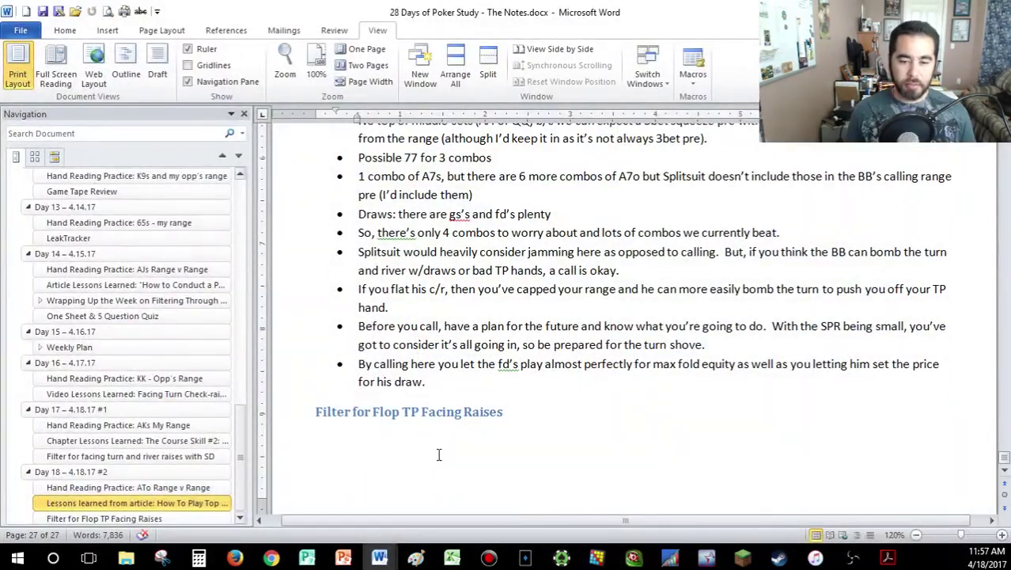
{"action": "left_click", "coordinate": [405, 433]}
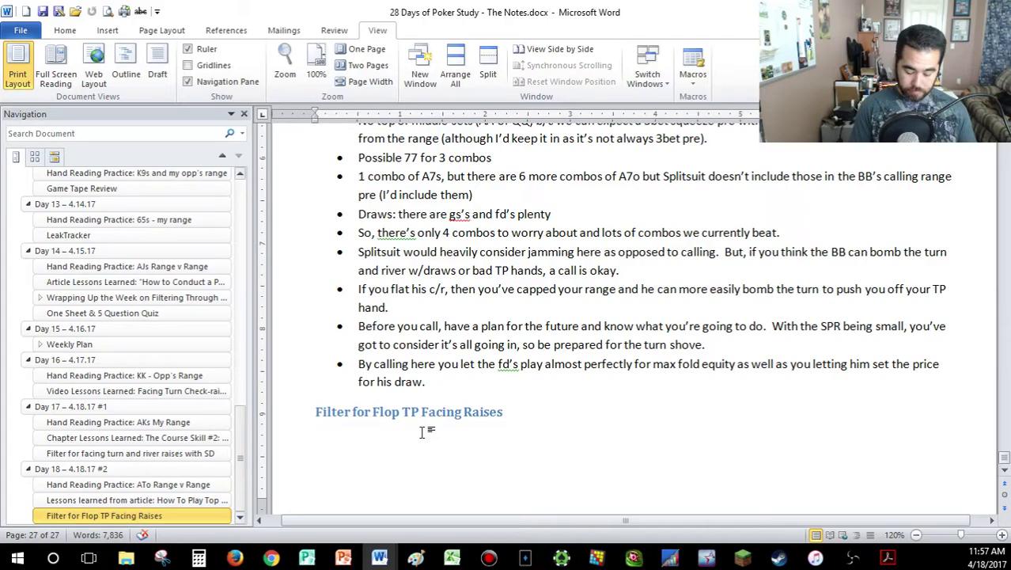
{"action": "type", "text": "Check raise"}
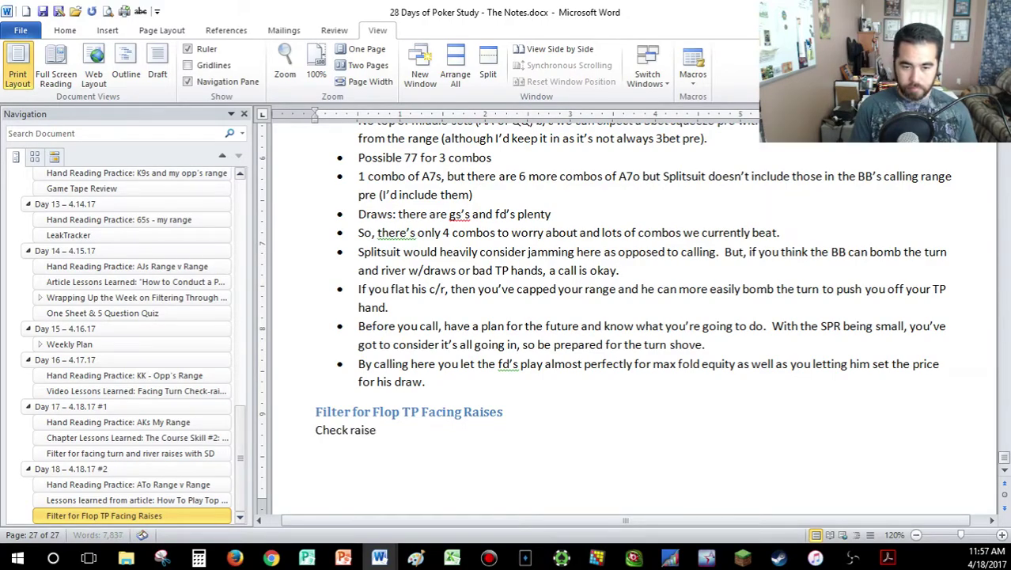
{"action": "type", "text": " ove"}
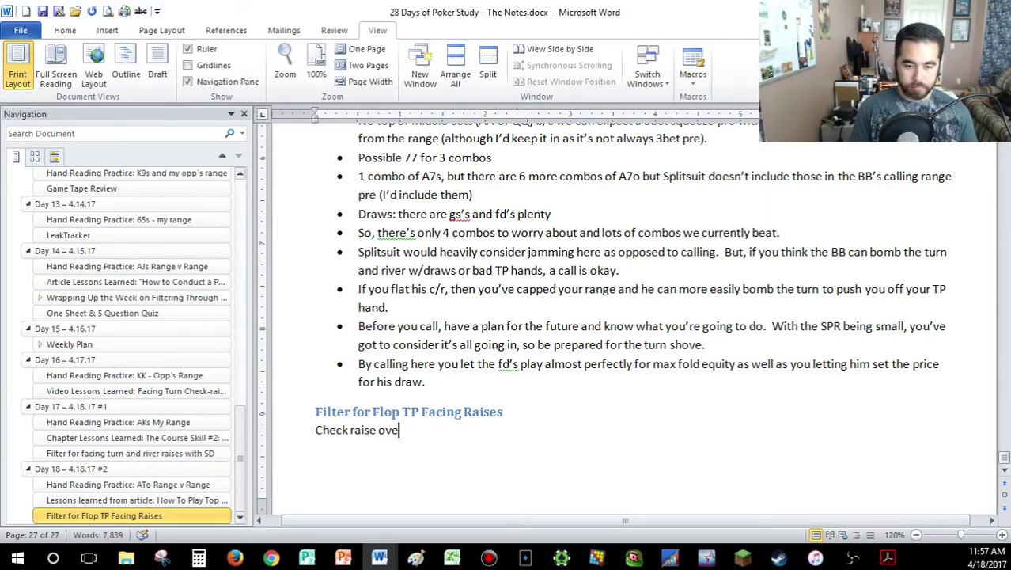
{"action": "key", "text": "BackSpace"}
{"action": "key", "text": "BackSpace"}
{"action": "key", "text": "BackSpace"}
{"action": "key", "text": "BackSpace"}
{"action": "key", "text": "BackSpace"}
{"action": "key", "text": "BackSpace"}
{"action": "key", "text": "BackSpace"}
{"action": "key", "text": "BackSpace"}
{"action": "key", "text": "BackSpace"}
{"action": "key", "text": "BackSpace"}
{"action": "key", "text": "BackSpace"}
{"action": "key", "text": "BackSpace"}
{"action": "key", "text": "BackSpace"}
{"action": "key", "text": "BackSpace"}
{"action": "key", "text": "BackSpace"}
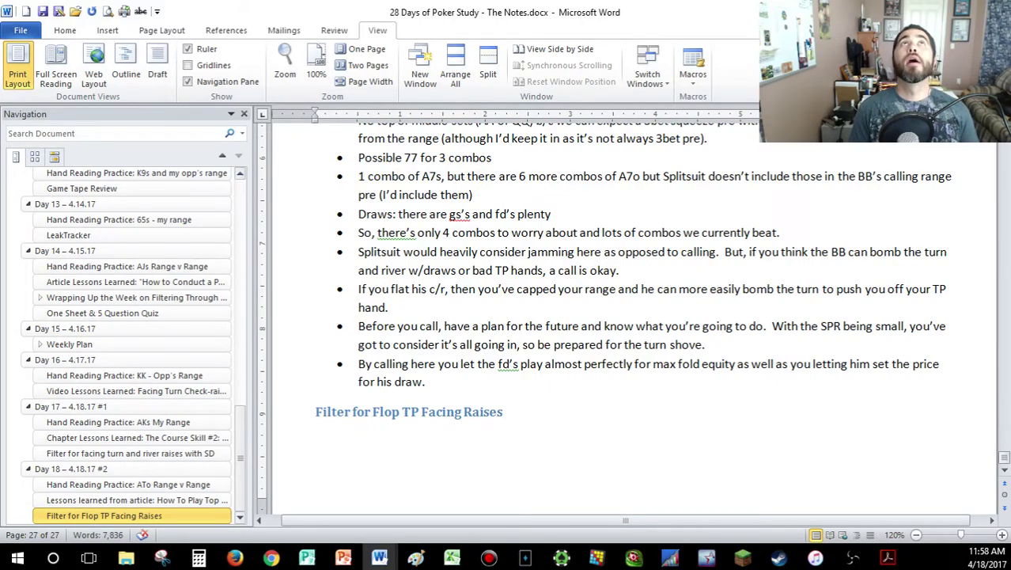
Step: Write the line "Hands that made the c/r:" below the heading and start a new paragraph
{"action": "type", "text": "Hands that mad"}
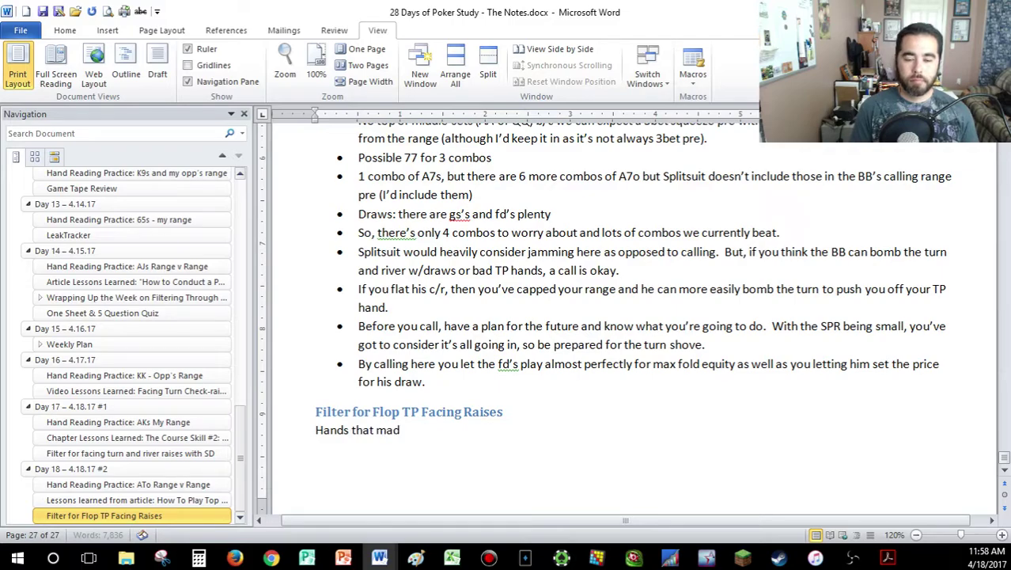
{"action": "type", "text": "e the c/r:"}
{"action": "key", "text": "Return"}
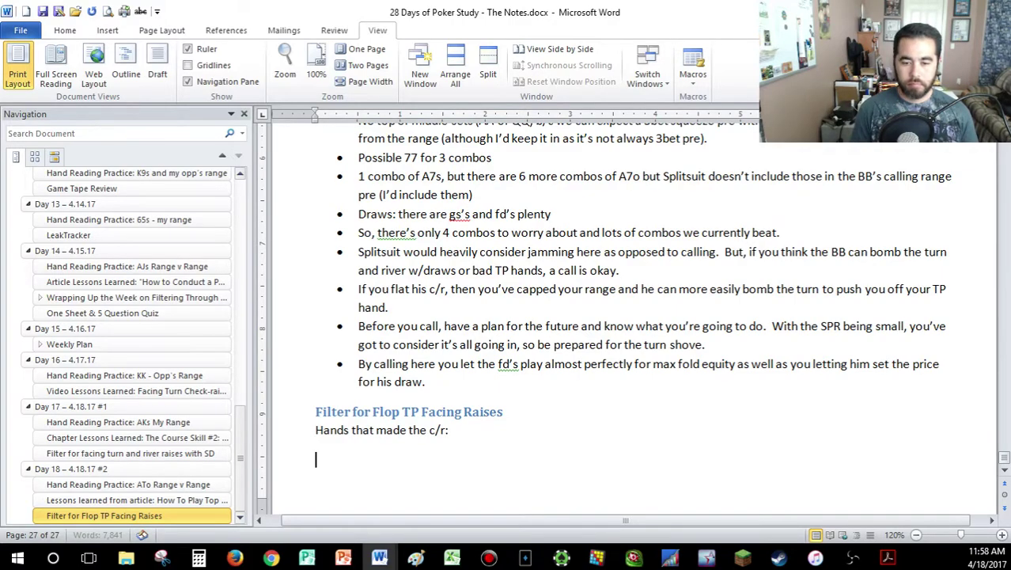
Step: Start a bulleted list below the check-raise line with "Small overpair" as its first item
{"action": "left_click", "coordinate": [65, 30]}
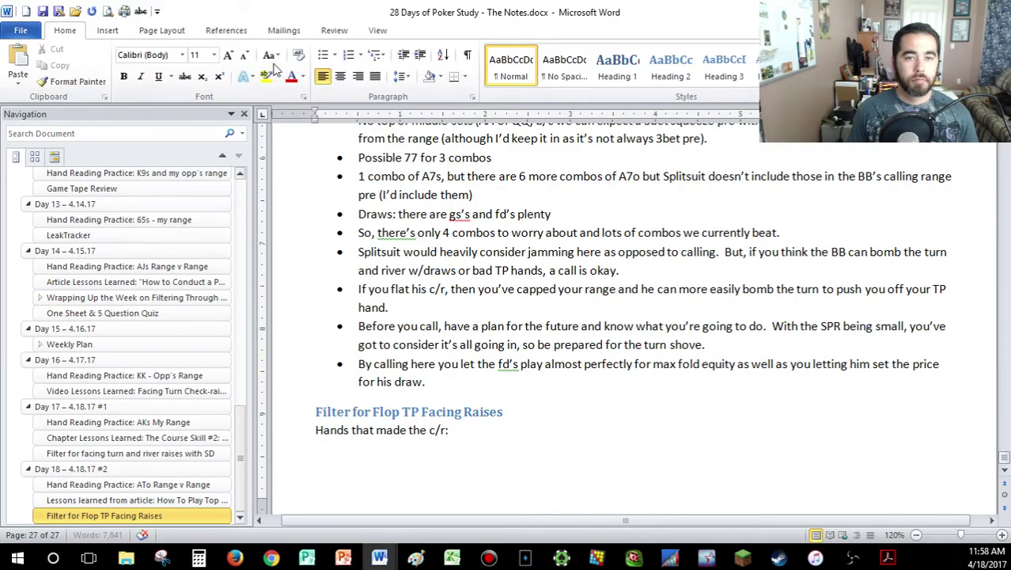
{"action": "left_click", "coordinate": [323, 55]}
{"action": "type", "text": "over"}
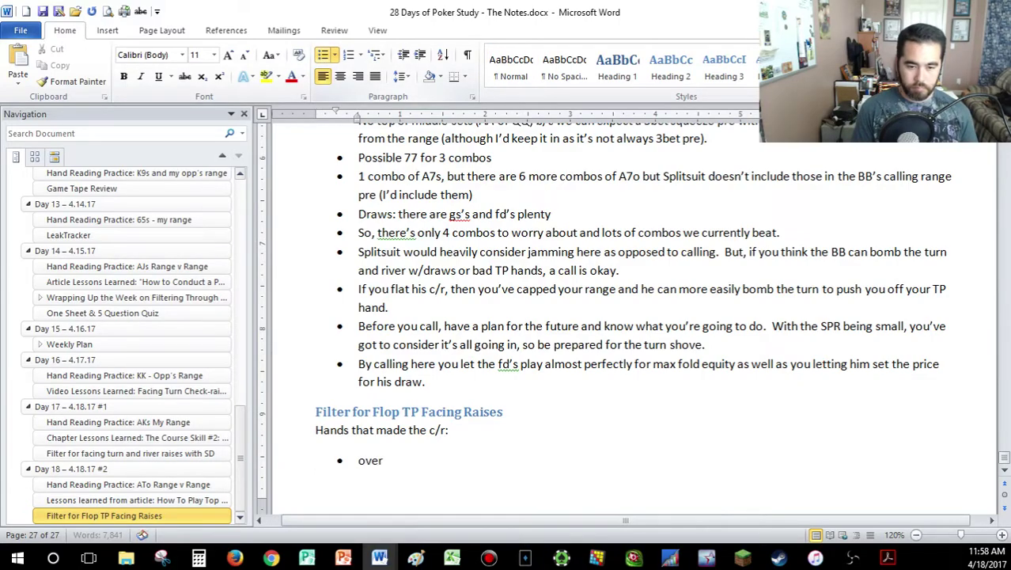
{"action": "key", "text": "BackSpace"}
{"action": "key", "text": "BackSpace"}
{"action": "key", "text": "BackSpace"}
{"action": "key", "text": "BackSpace"}
{"action": "type", "text": "small ove"}
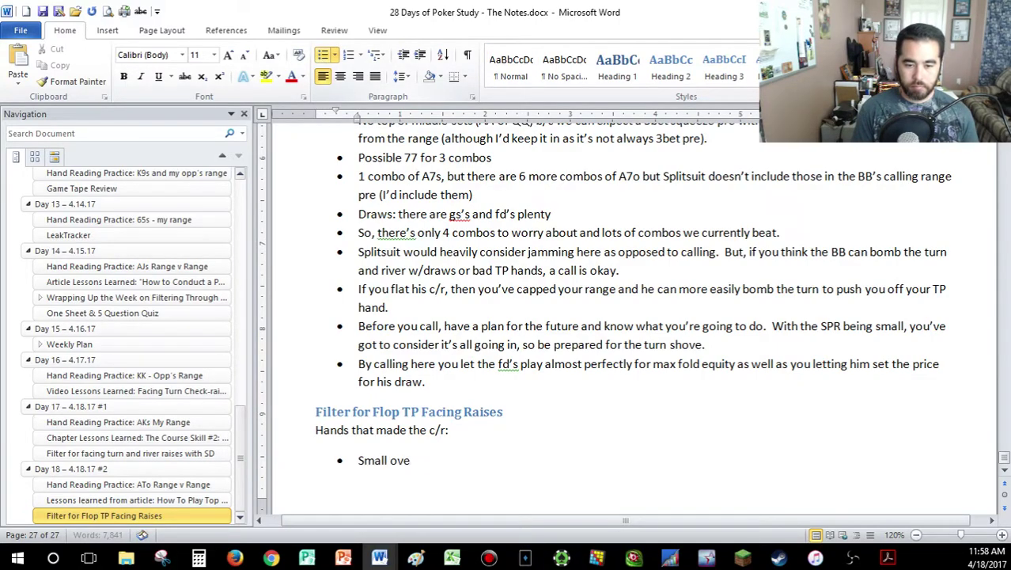
{"action": "type", "text": "rpair"}
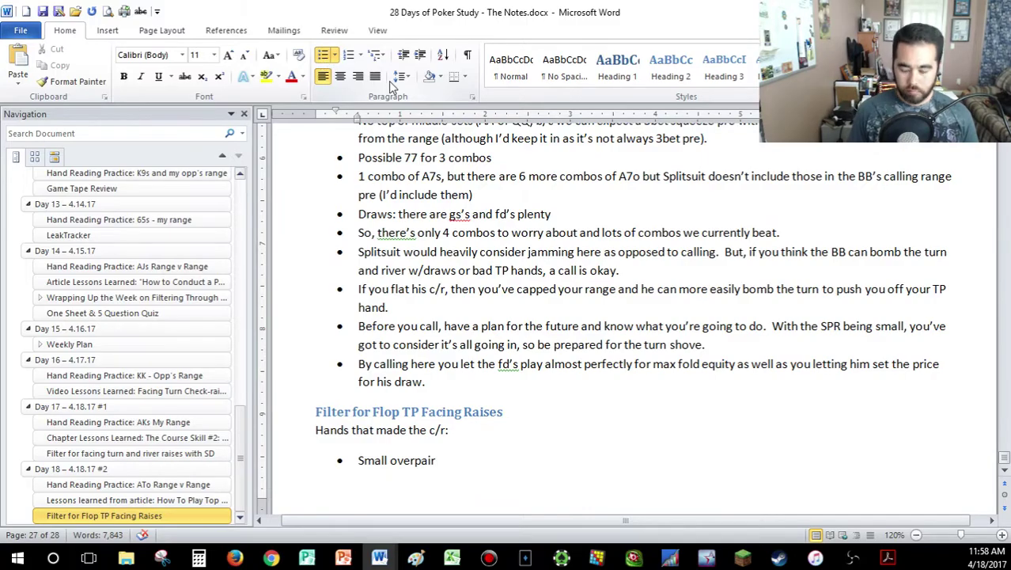
Step: Start a new bullet below "Small overpair", move the Word window out of the way and return to the PokerTracker hand replayer
{"action": "key", "text": "Return"}
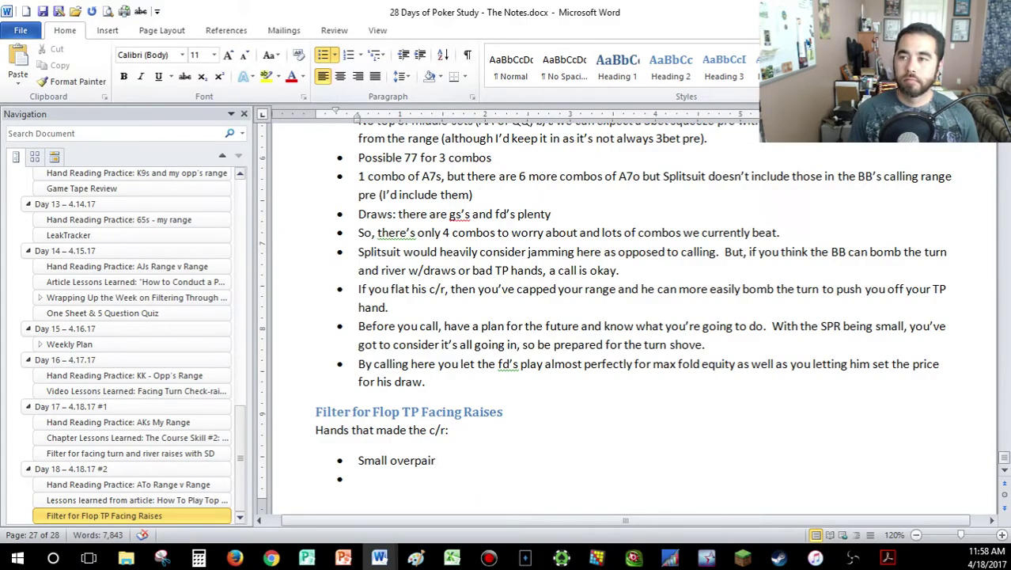
{"action": "left_click_drag", "start_coordinate": [850, 12], "coordinate": [716, 91]}
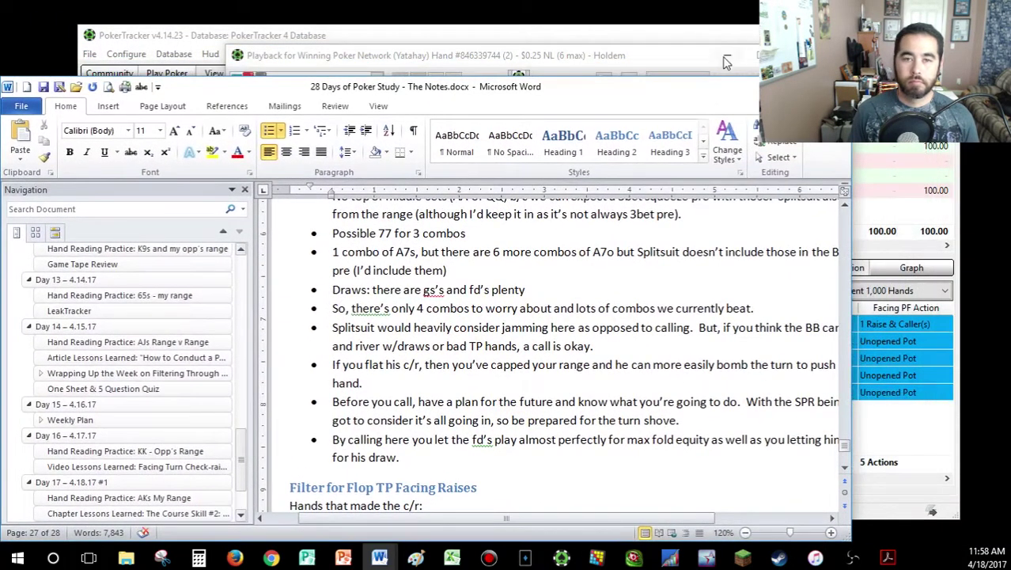
{"action": "left_click", "coordinate": [639, 57]}
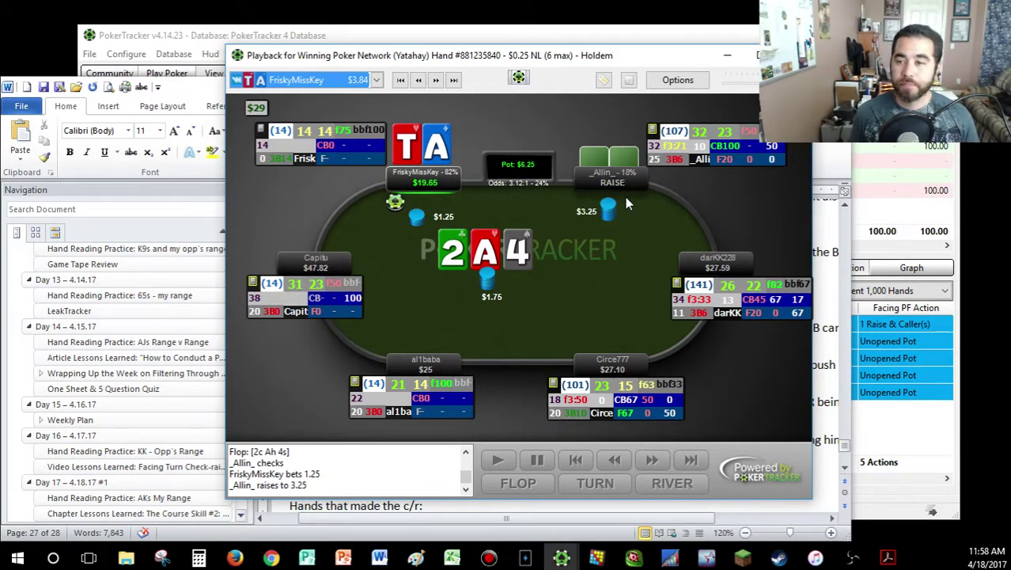
Step: Check the flop raiser's statistics in the AT hand on the 2-A-4 flop, and replay the hand through the turn to its end
{"action": "mouse_move", "coordinate": [677, 160]}
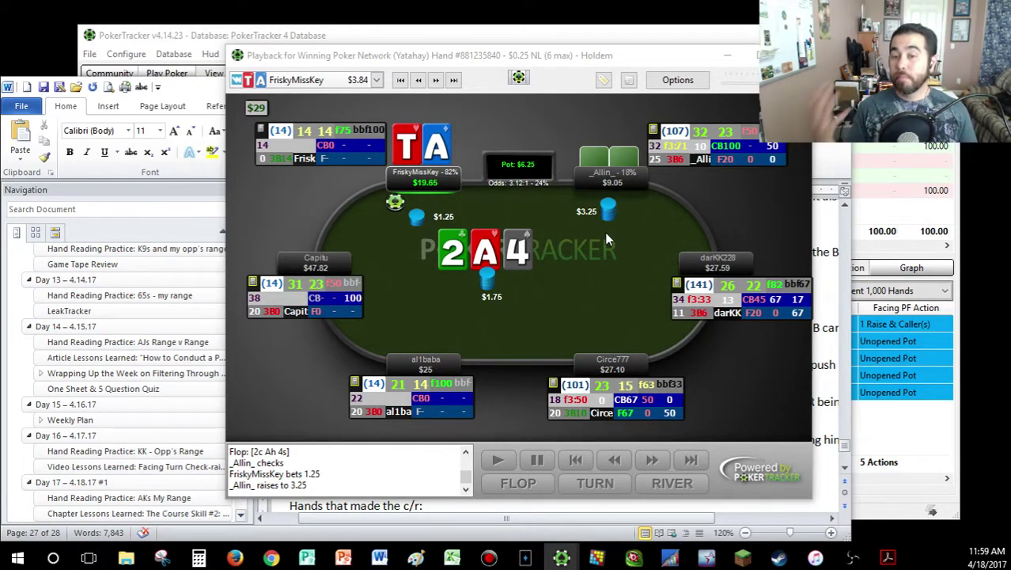
{"action": "left_click", "coordinate": [522, 214]}
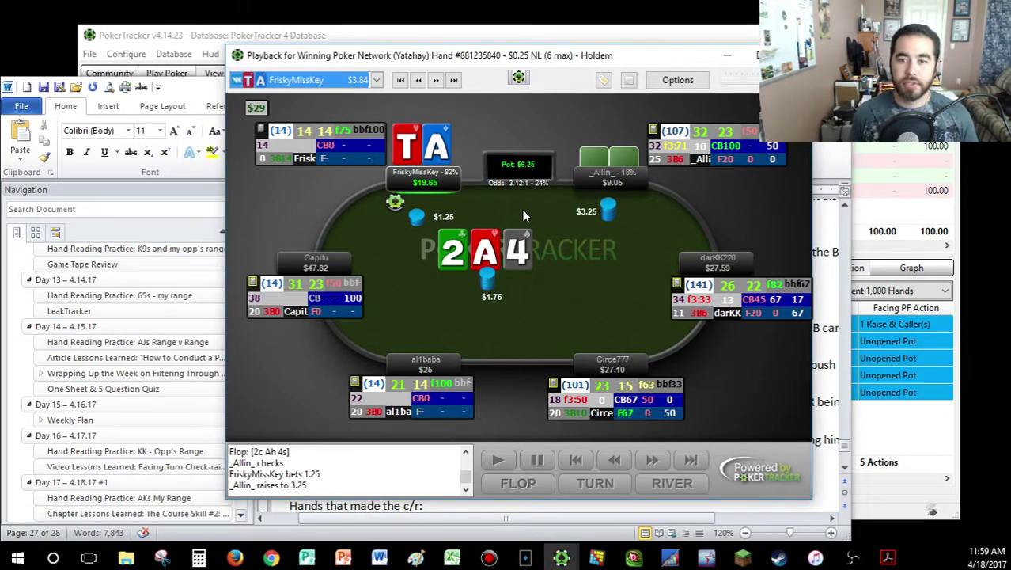
{"action": "key", "text": "Right"}
{"action": "key", "text": "Right"}
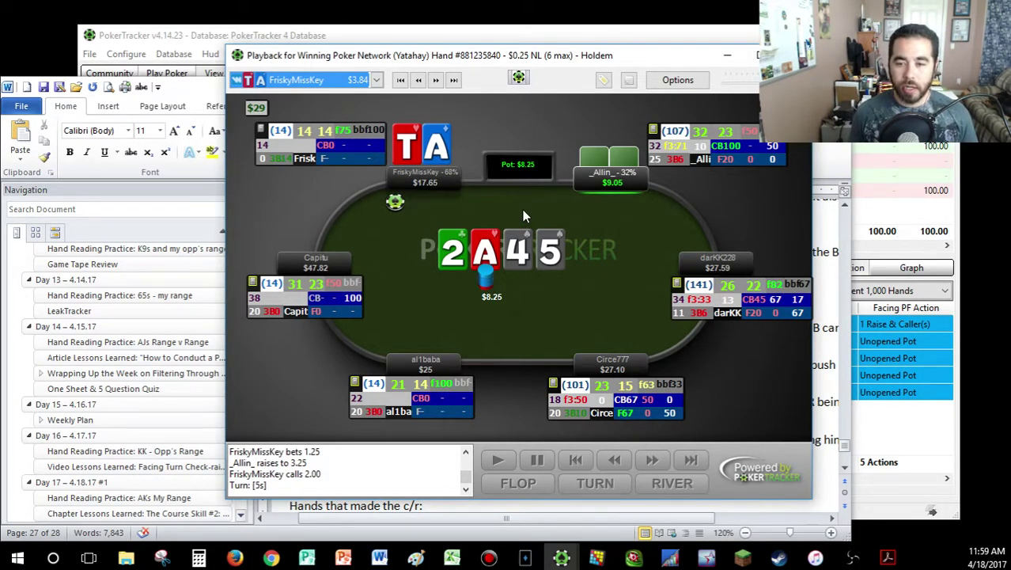
{"action": "key", "text": "Right"}
{"action": "key", "text": "Right"}
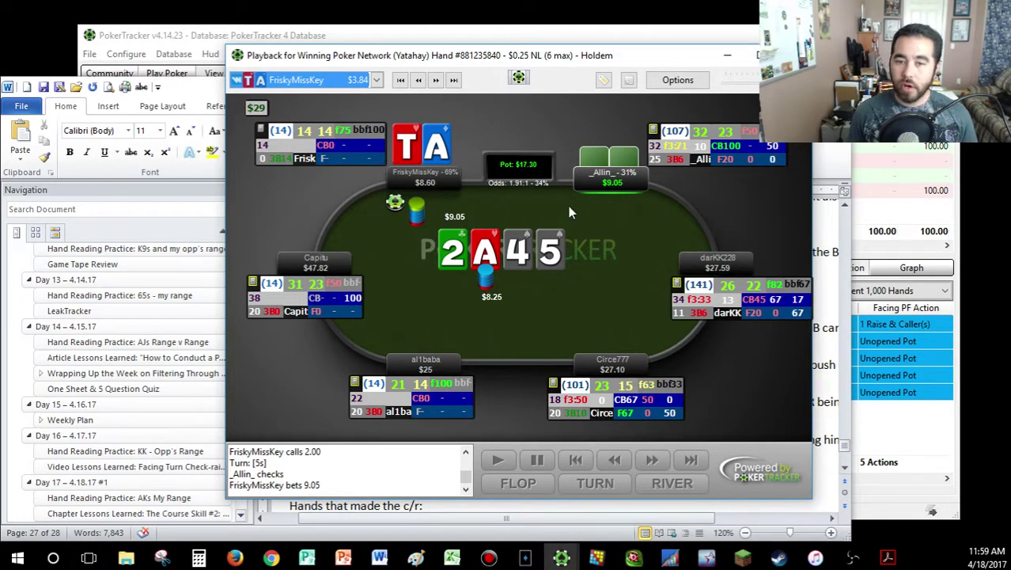
{"action": "key", "text": "Right"}
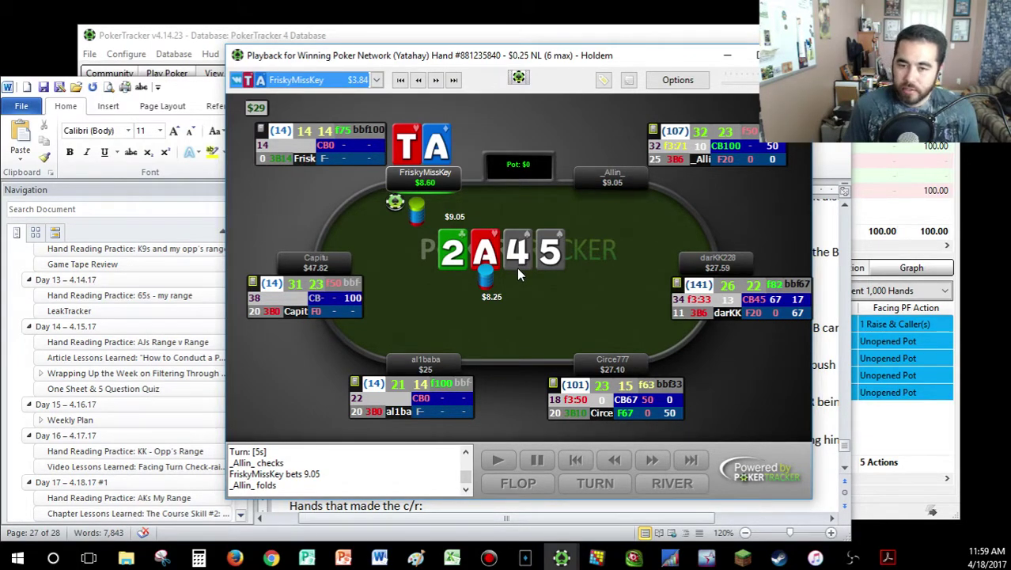
{"action": "key", "text": "Escape"}
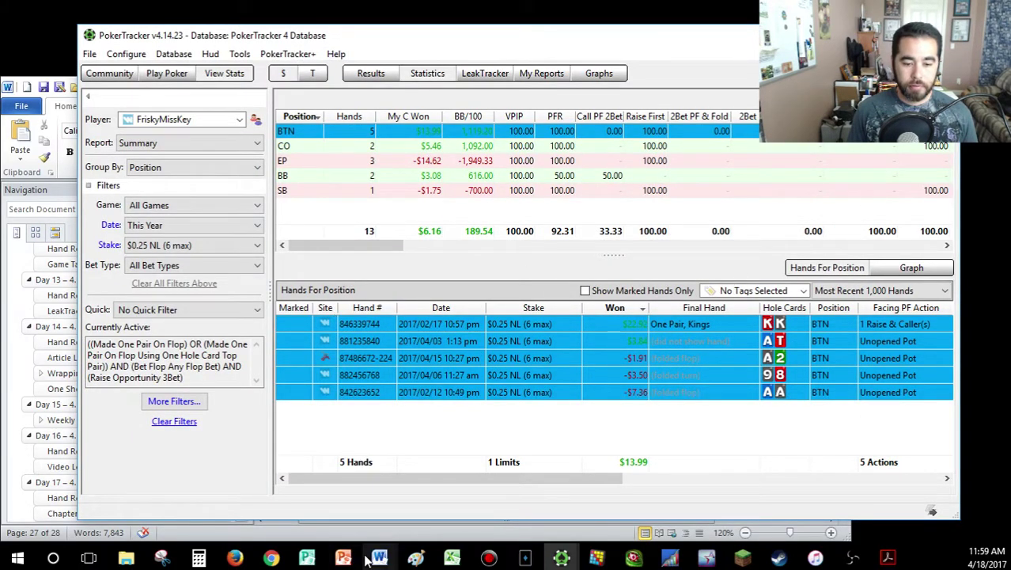
Step: Switch to the Word notes and write "Some kind of bluff" as the second bullet under "Hands that made the c/r:"
{"action": "mouse_move", "coordinate": [380, 558]}
{"action": "left_click", "coordinate": [445, 493]}
{"action": "scroll", "coordinate": [439, 428], "scroll_direction": "down", "scroll_amount": 2}
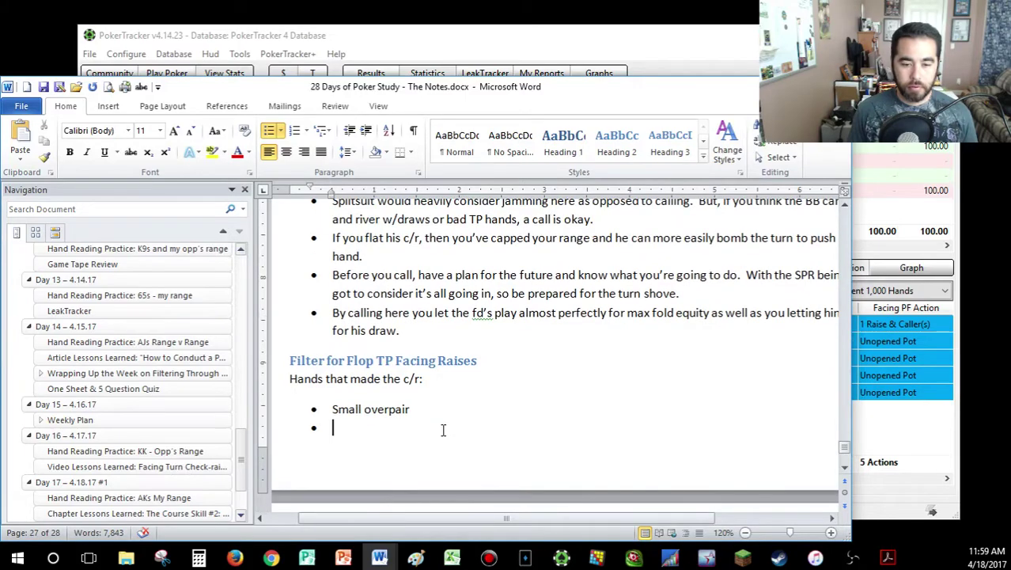
{"action": "scroll", "coordinate": [414, 430], "scroll_direction": "down", "scroll_amount": 2}
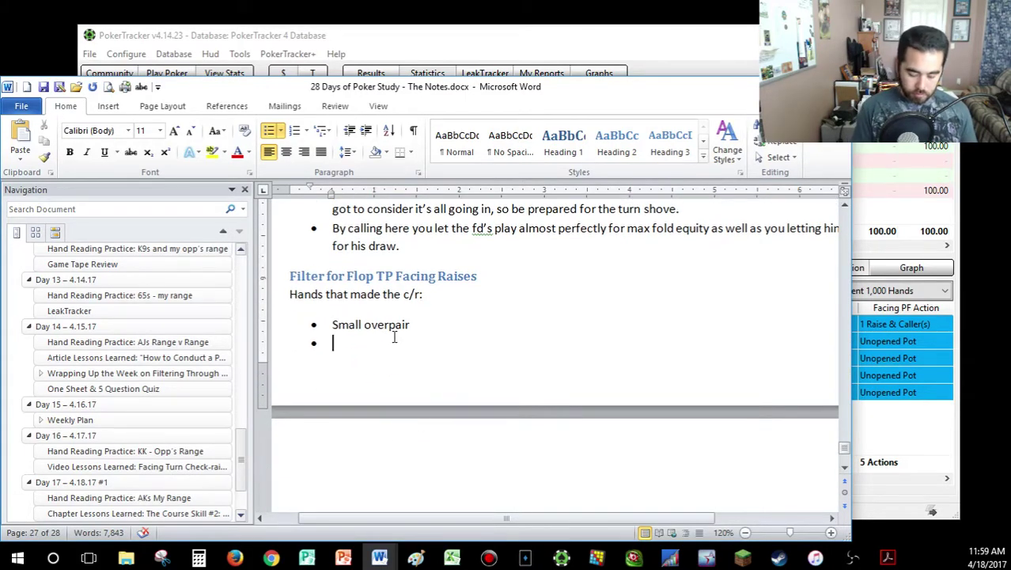
{"action": "type", "text": "Soe"}
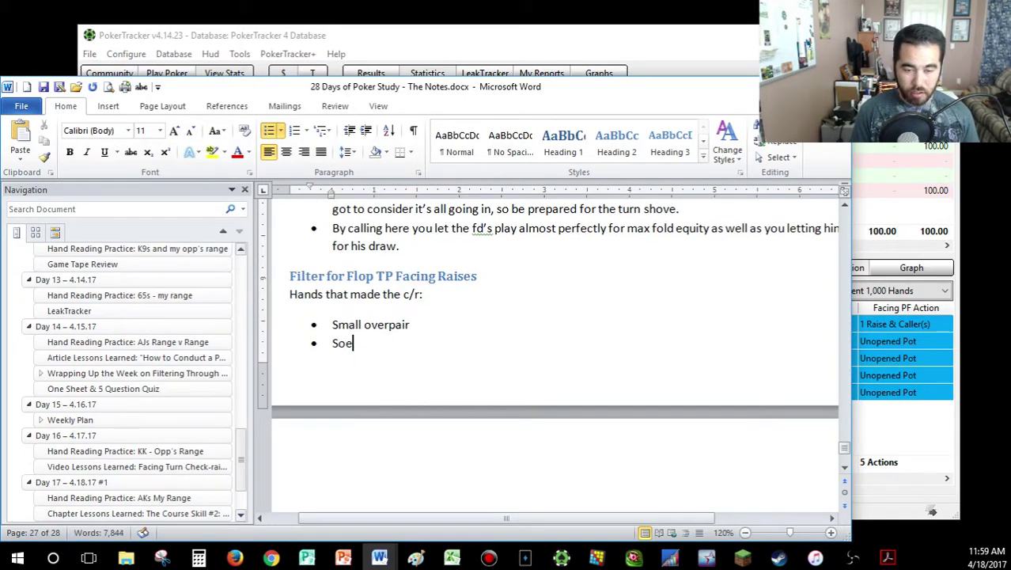
{"action": "key", "text": "BackSpace"}
{"action": "type", "text": "me kind"}
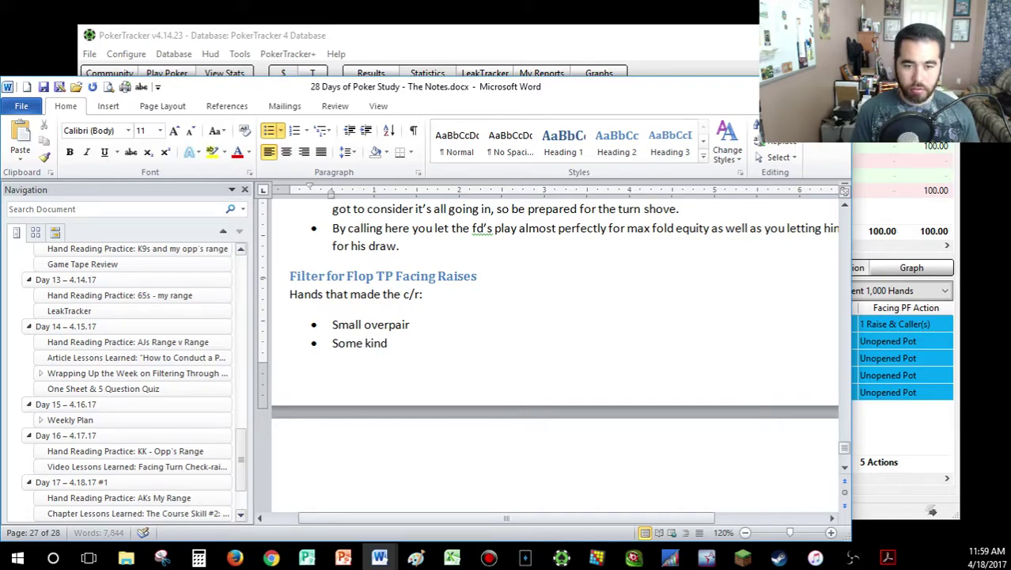
{"action": "type", "text": " of bluff"}
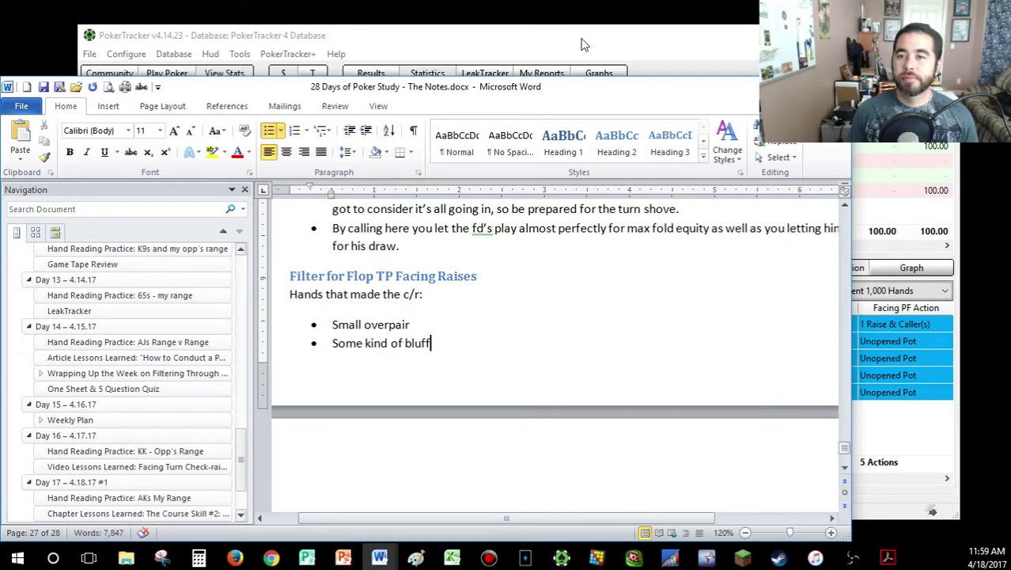
Step: Switch back to PokerTracker and go from the AT hand's replay to the A2 hand's replay
{"action": "left_click", "coordinate": [605, 49]}
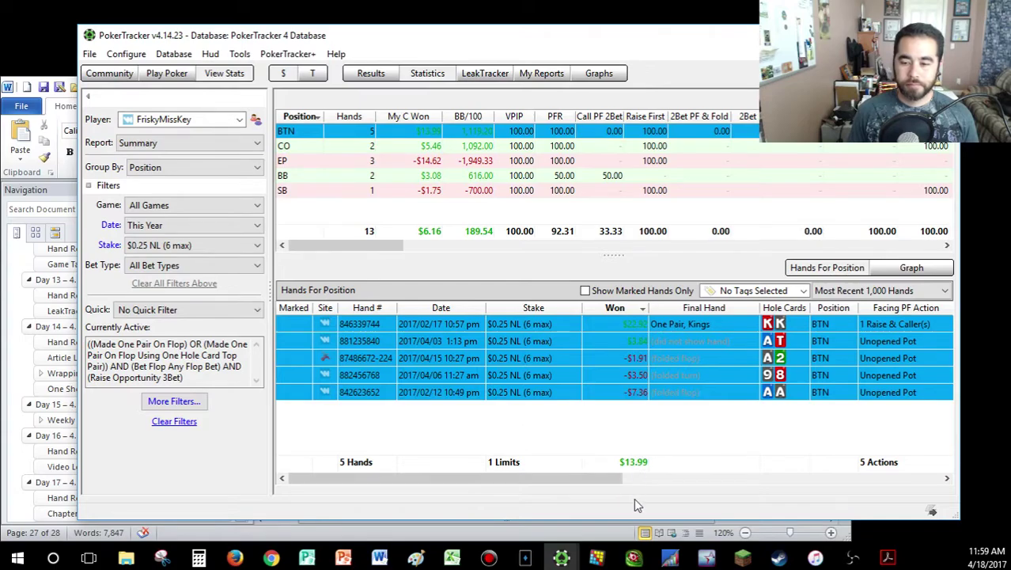
{"action": "mouse_move", "coordinate": [561, 557]}
{"action": "left_click", "coordinate": [691, 501]}
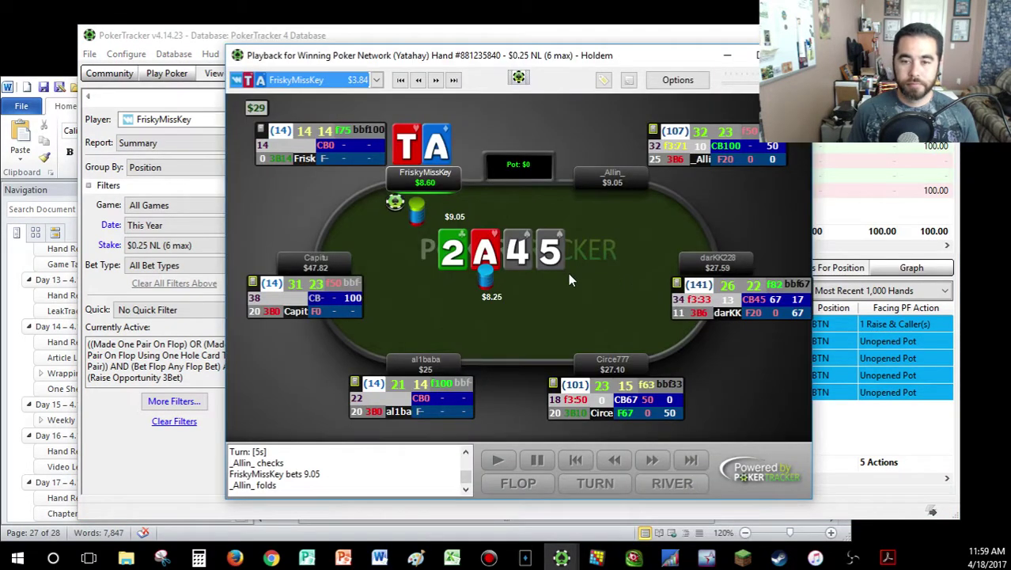
{"action": "key", "text": "alt+Tab"}
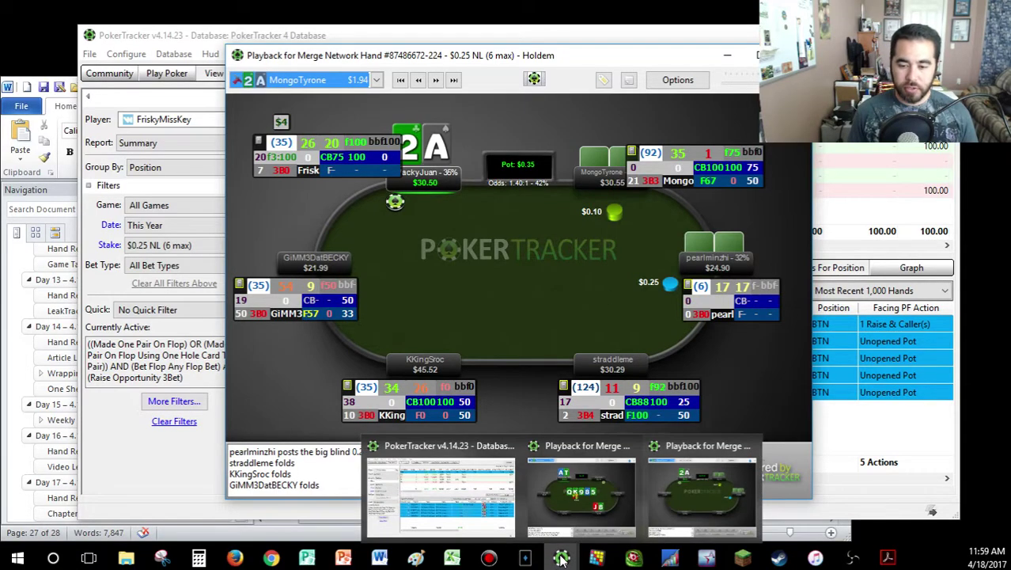
Step: Switch to the 28 Days of Poker Study notes in Word and reread the Splitsuit bullets on facing a check-raise with top pair
{"action": "mouse_move", "coordinate": [379, 563]}
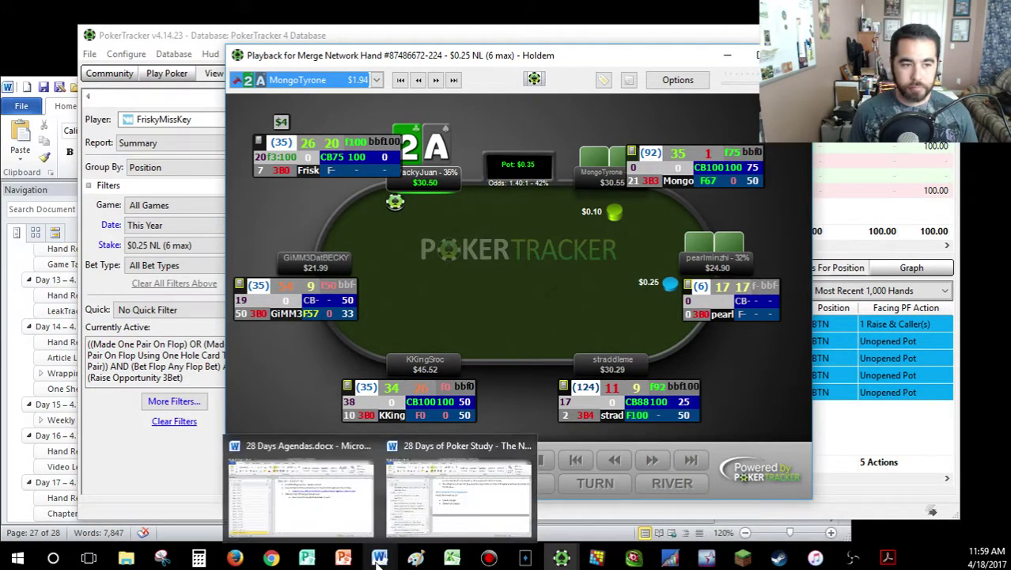
{"action": "left_click", "coordinate": [404, 486]}
{"action": "scroll", "coordinate": [442, 365], "scroll_direction": "up", "scroll_amount": 3}
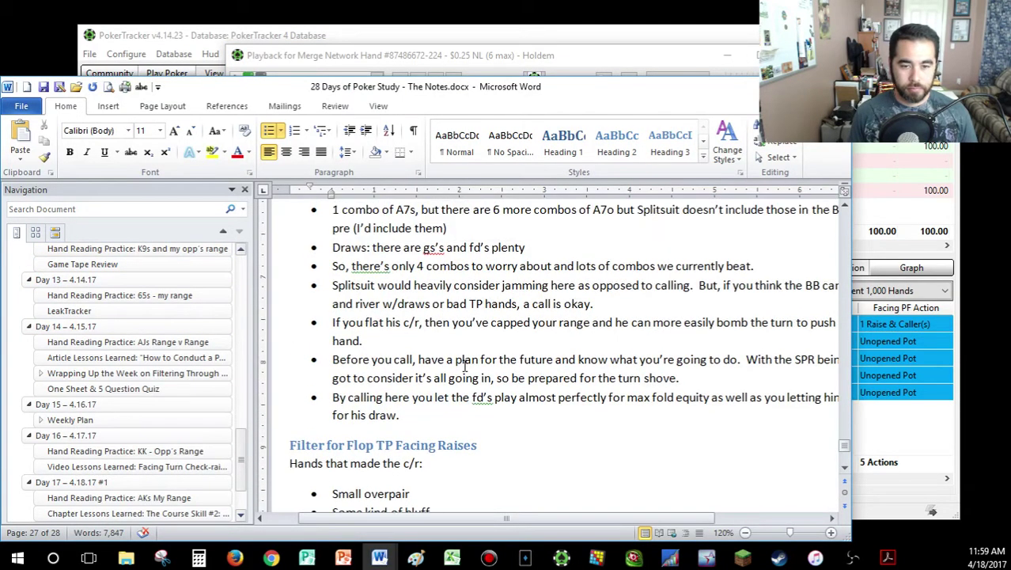
{"action": "scroll", "coordinate": [498, 390], "scroll_direction": "up", "scroll_amount": 1}
{"action": "scroll", "coordinate": [515, 391], "scroll_direction": "up", "scroll_amount": 2}
{"action": "scroll", "coordinate": [538, 393], "scroll_direction": "down", "scroll_amount": 2}
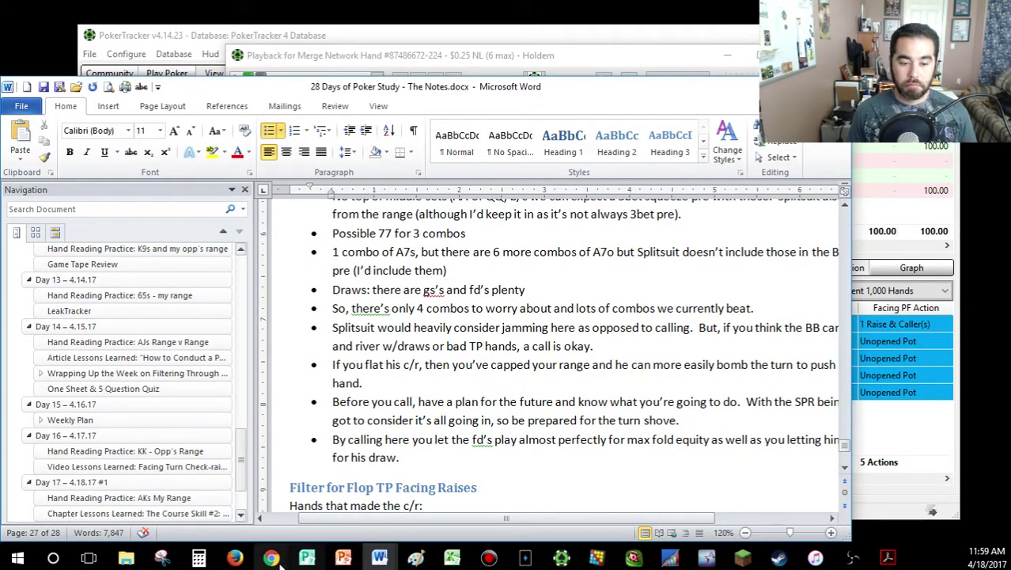
Step: Switch to the Splitsuit top-pair article in Chrome, skip its video to 5:09 and examine the AJ hand's turn spot
{"action": "mouse_move", "coordinate": [272, 559]}
{"action": "left_click", "coordinate": [554, 497]}
{"action": "scroll", "coordinate": [436, 344], "scroll_direction": "down", "scroll_amount": 4}
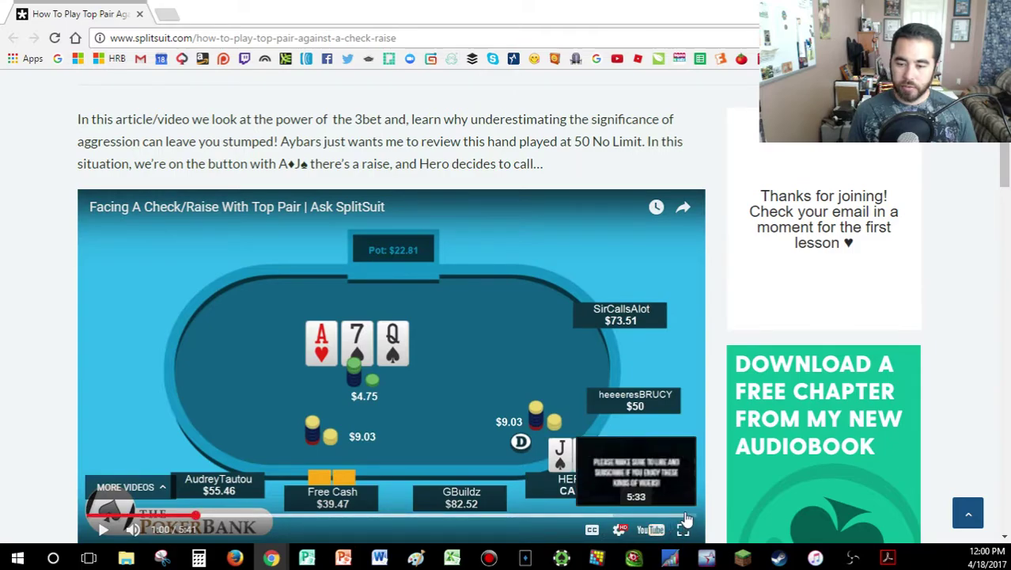
{"action": "left_click", "coordinate": [640, 515]}
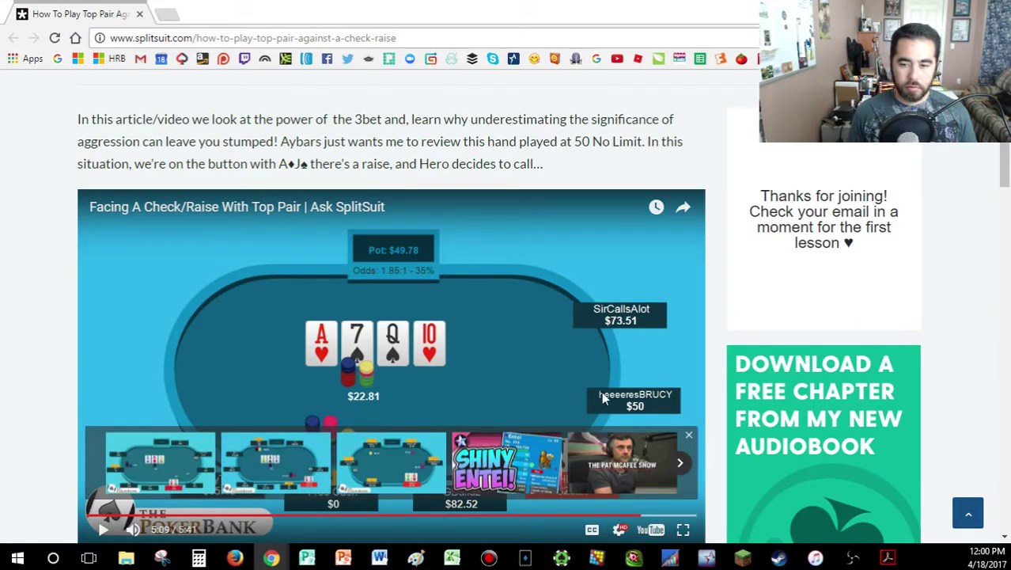
{"action": "left_click", "coordinate": [687, 436]}
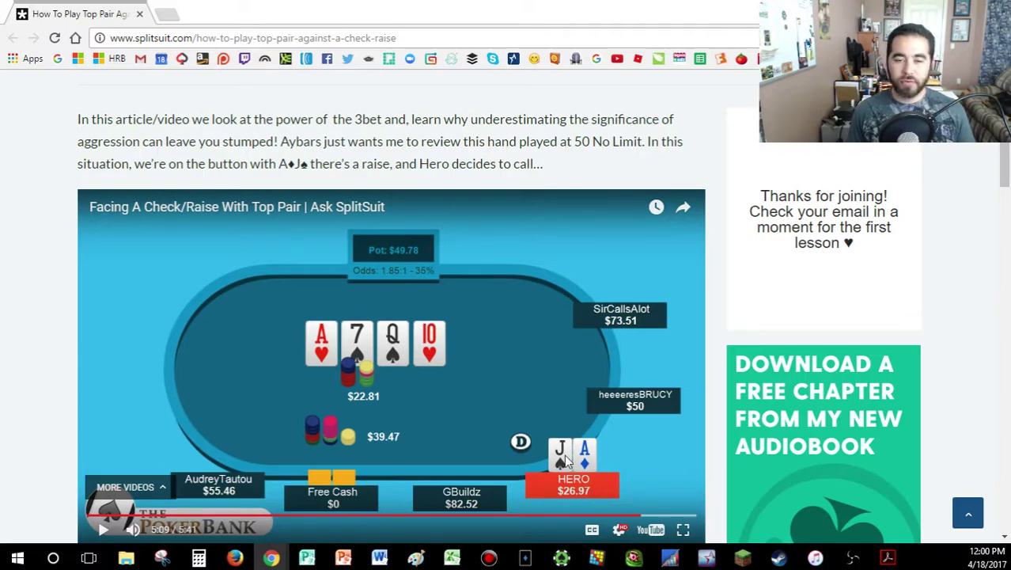
{"action": "scroll", "coordinate": [443, 427], "scroll_direction": "down", "scroll_amount": 2}
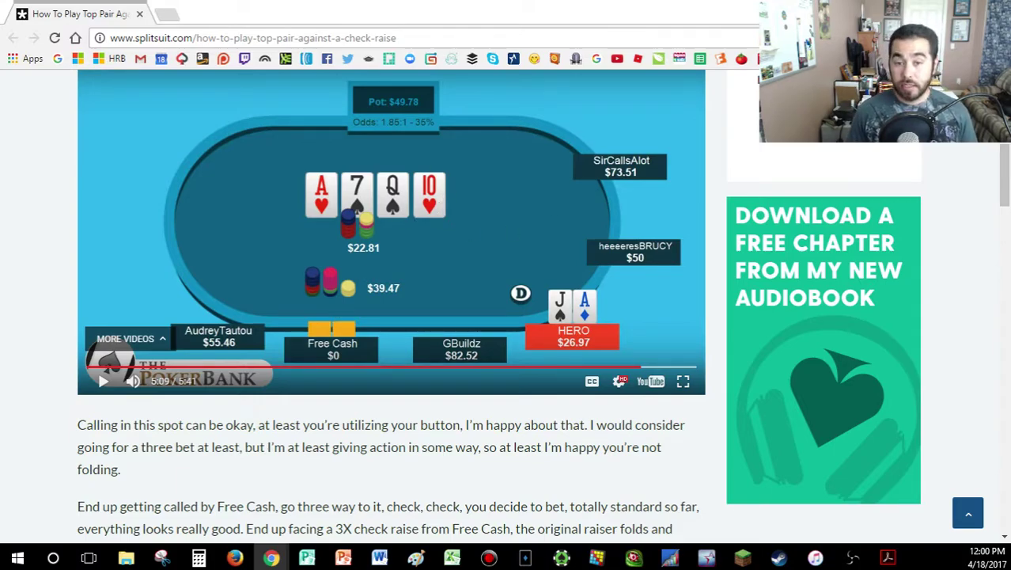
Step: Return to the Word notes and look over the check-raise bullets under "Filter for Flop TP Facing Raises"
{"action": "key", "text": "alt+Tab"}
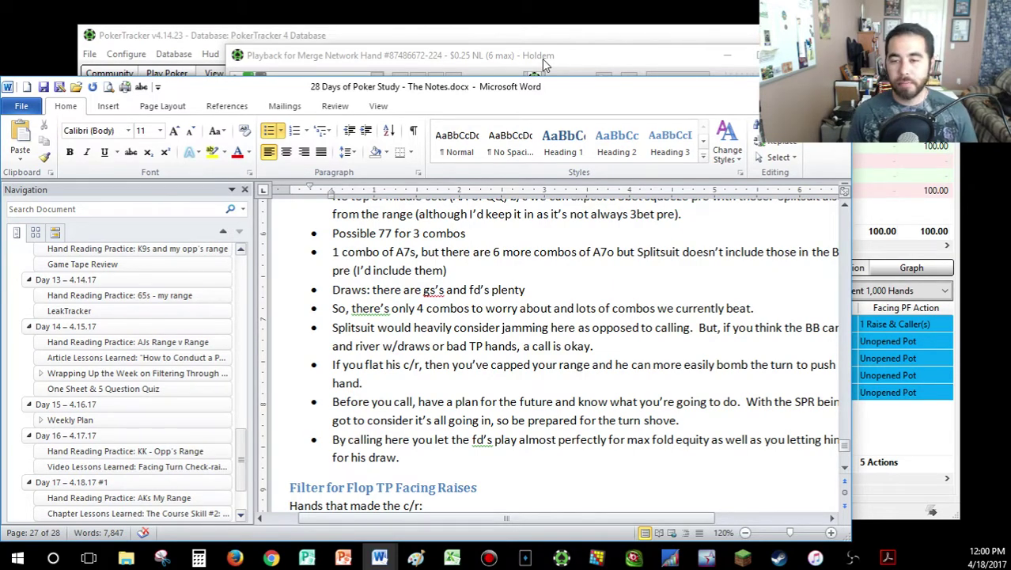
{"action": "scroll", "coordinate": [568, 435], "scroll_direction": "down", "scroll_amount": 4}
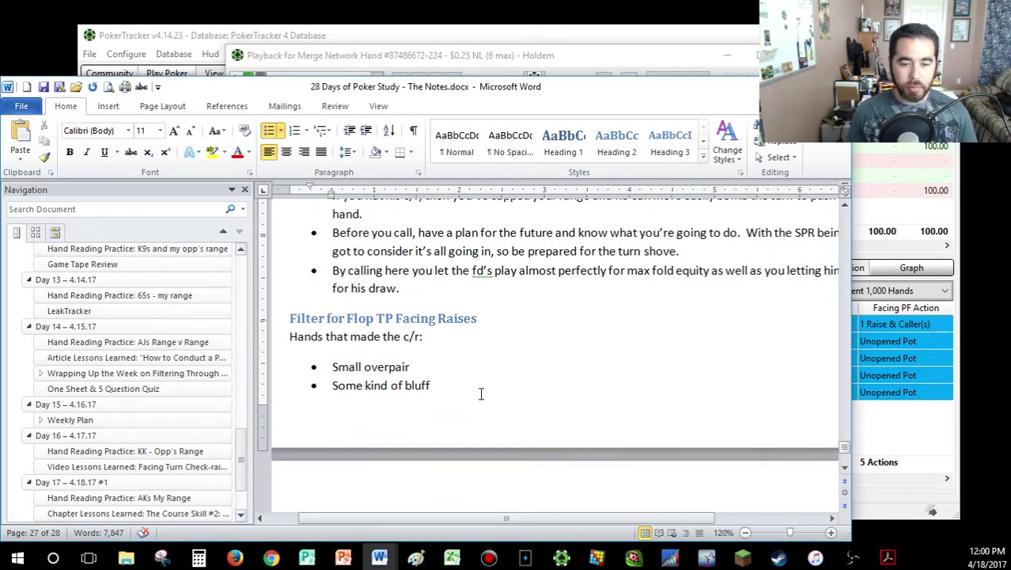
{"action": "scroll", "coordinate": [480, 394], "scroll_direction": "down", "scroll_amount": 2}
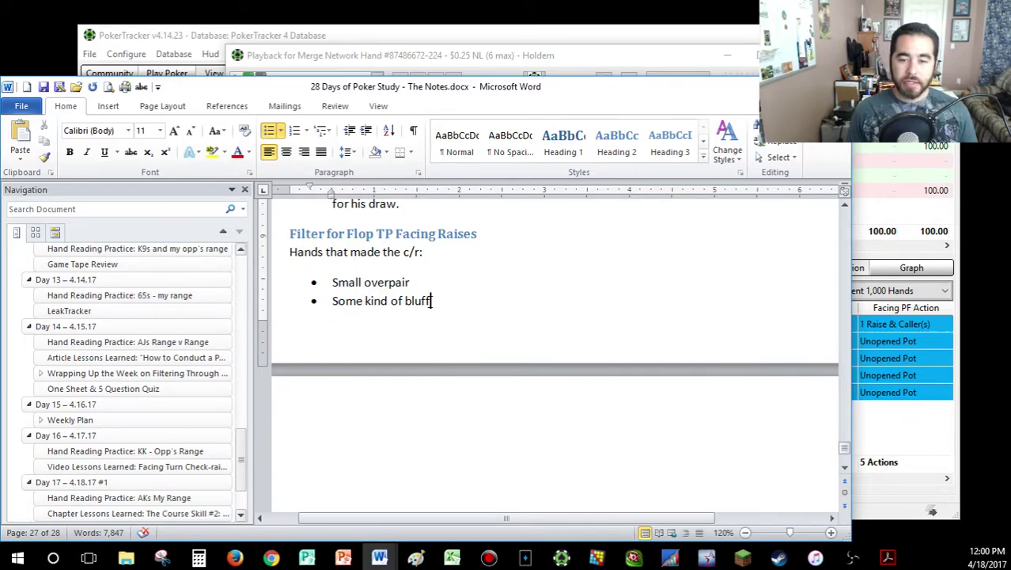
Step: Switch to the A2 hand in the PokerTracker replayer, replay it to the flop check-raise and check the raiser's PFR statistic
{"action": "key", "text": "alt+Tab"}
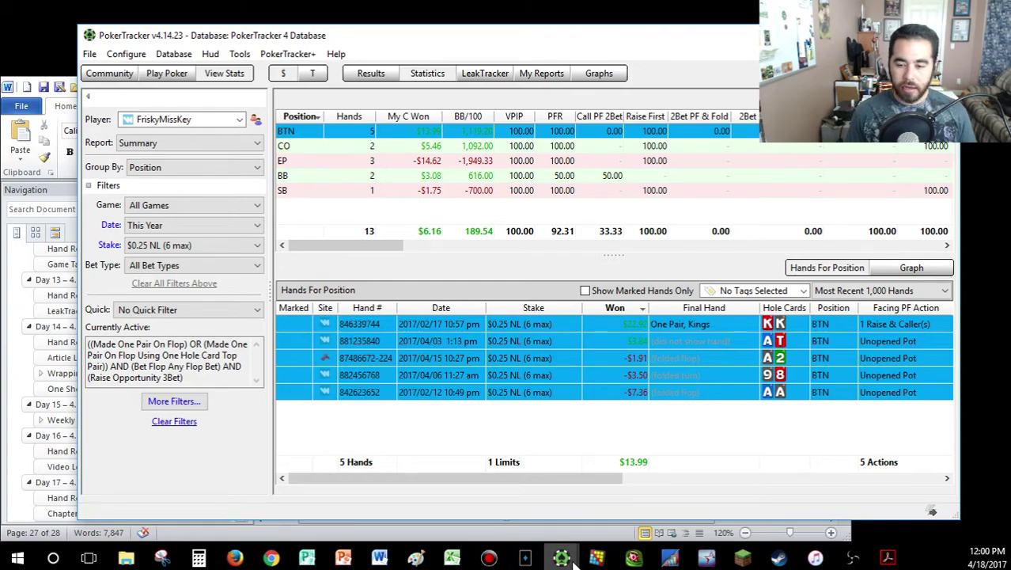
{"action": "mouse_move", "coordinate": [561, 558]}
{"action": "left_click", "coordinate": [554, 486]}
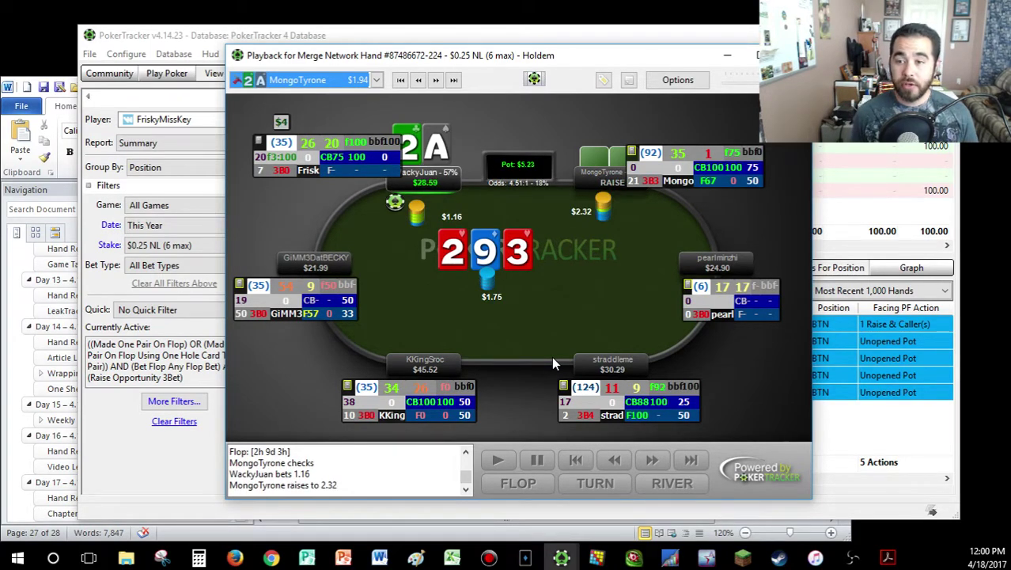
{"action": "mouse_move", "coordinate": [676, 156]}
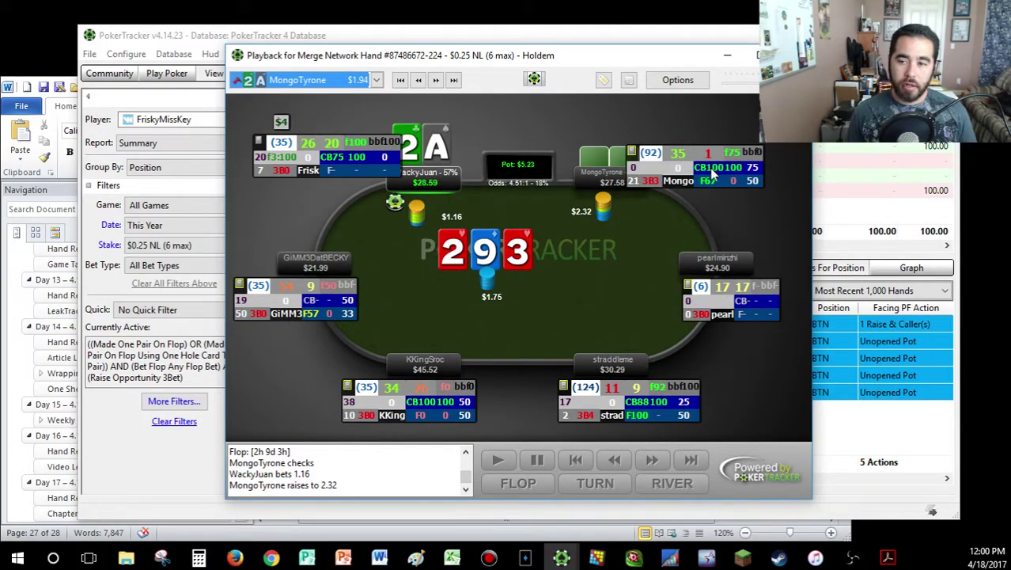
{"action": "mouse_move", "coordinate": [713, 163]}
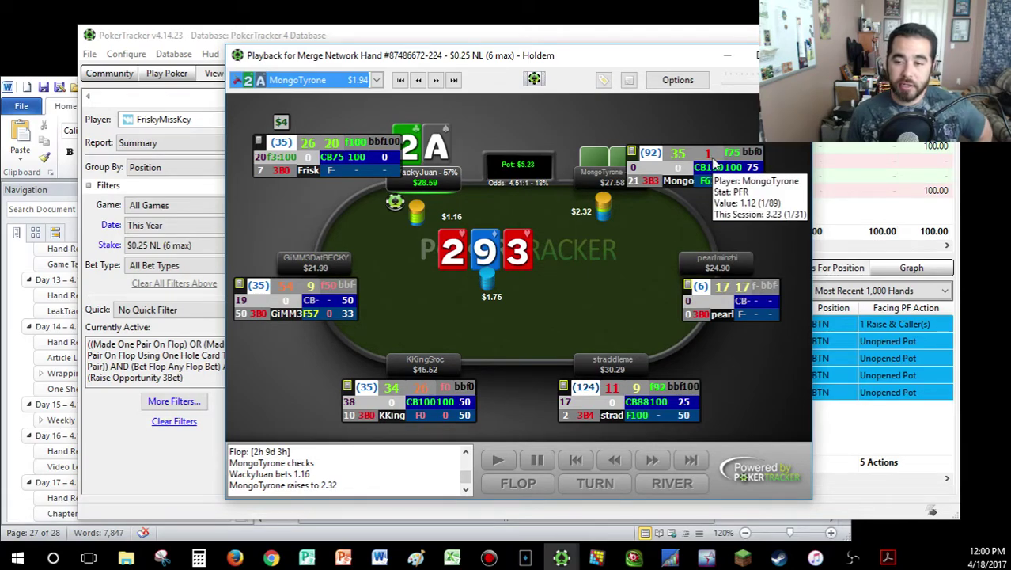